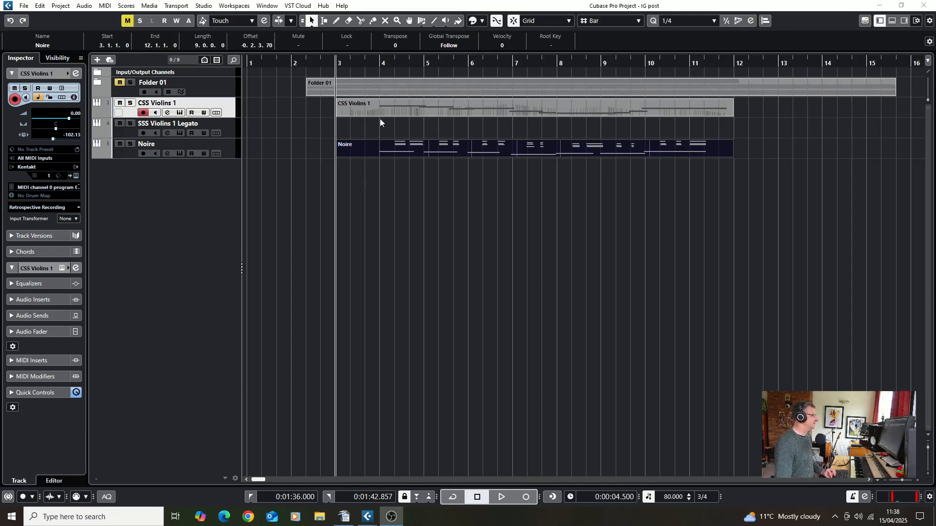
Step: Play the CSS Violins 1 and Noire passage from bar 4
click(372, 61)
key(space)
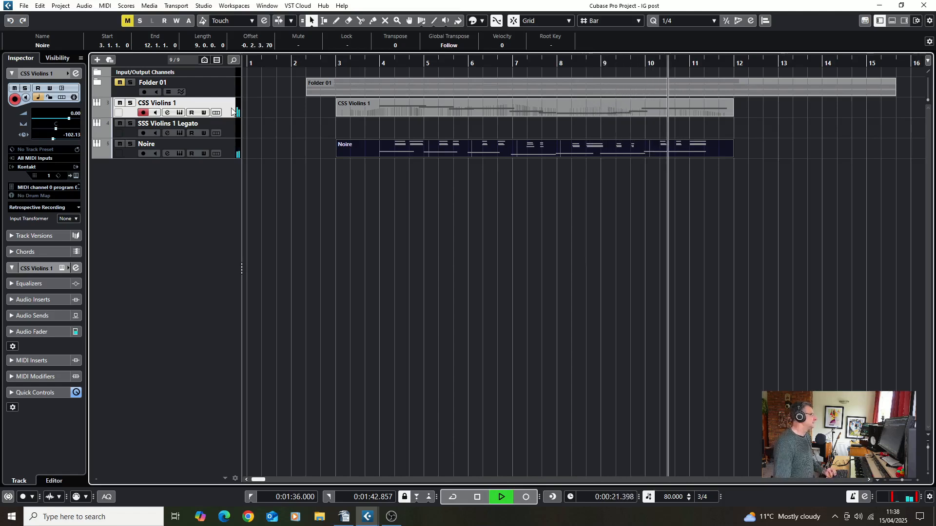
Step: Mute the CSSS Violin I instrument in the Kontakt rack of the CSS Violins 1 track and close the rack
click(76, 175)
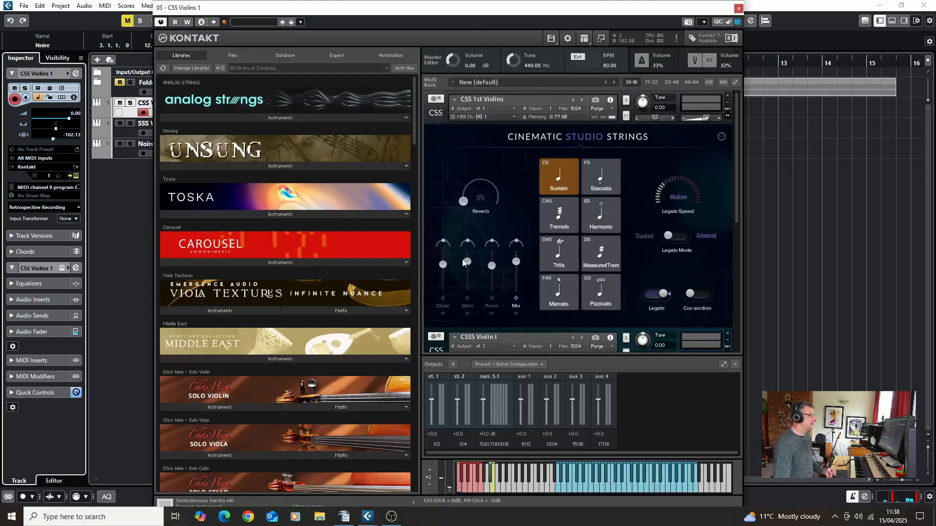
drag(738, 214, 737, 270)
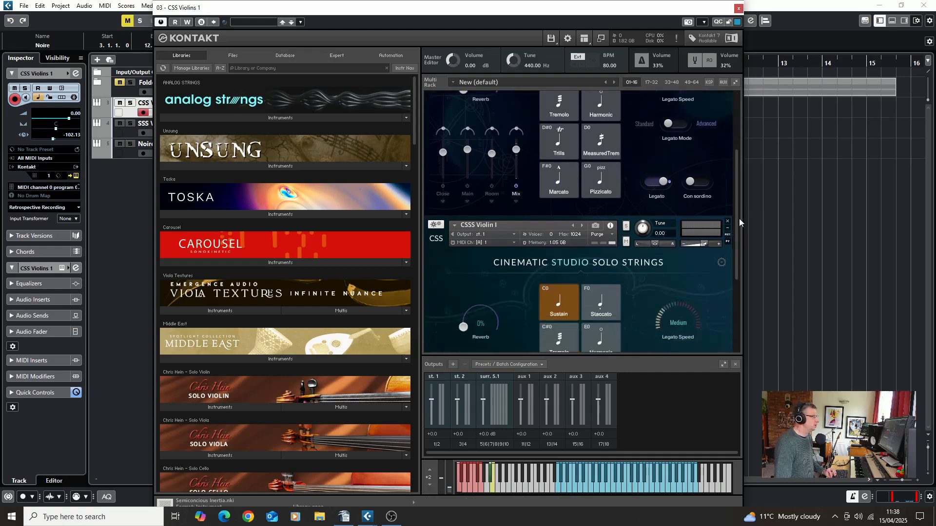
scroll(739, 219, up, 2)
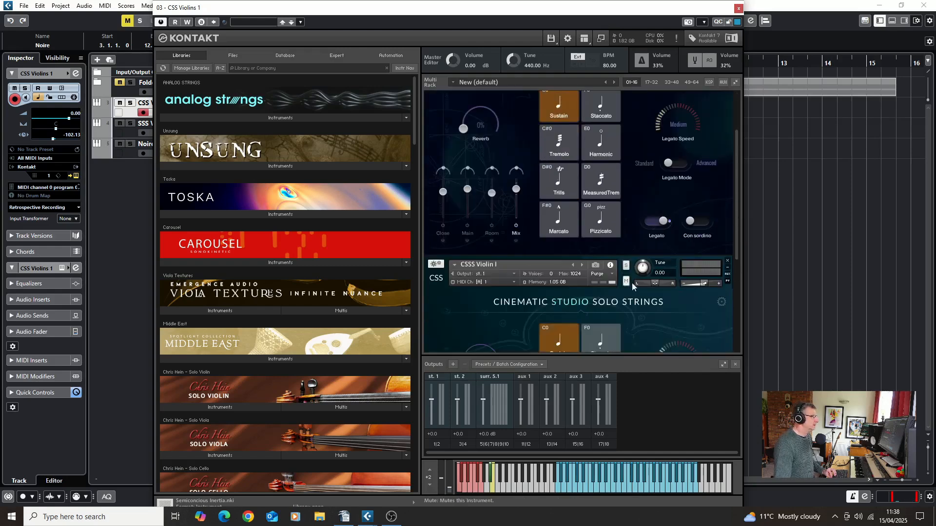
scroll(736, 226, up, 4)
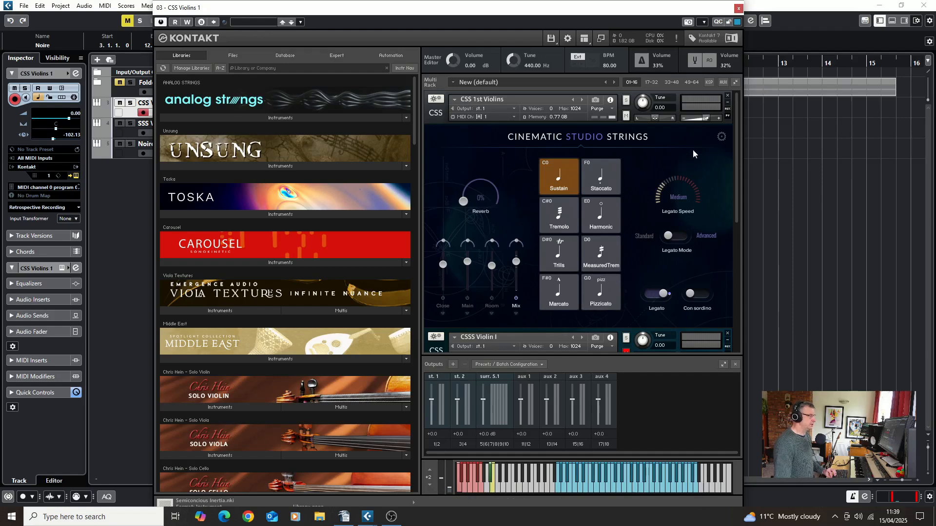
click(738, 9)
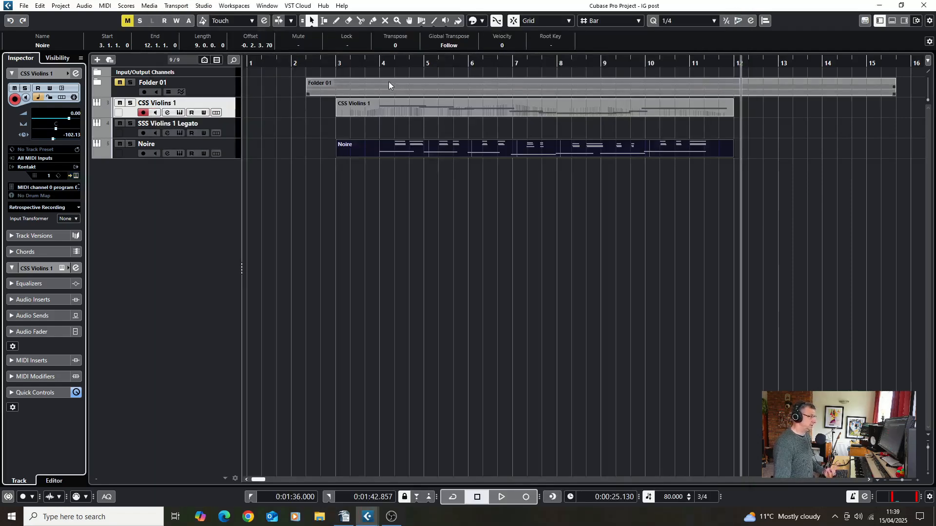
Step: Play the passage from bar 4 with the solo violin layer muted and stop it during bar 6
click(377, 62)
key(space)
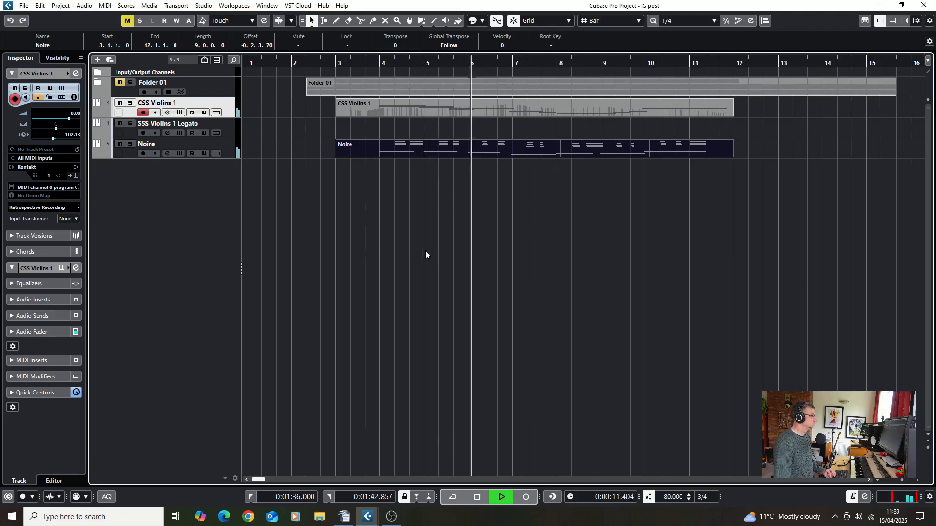
key(space)
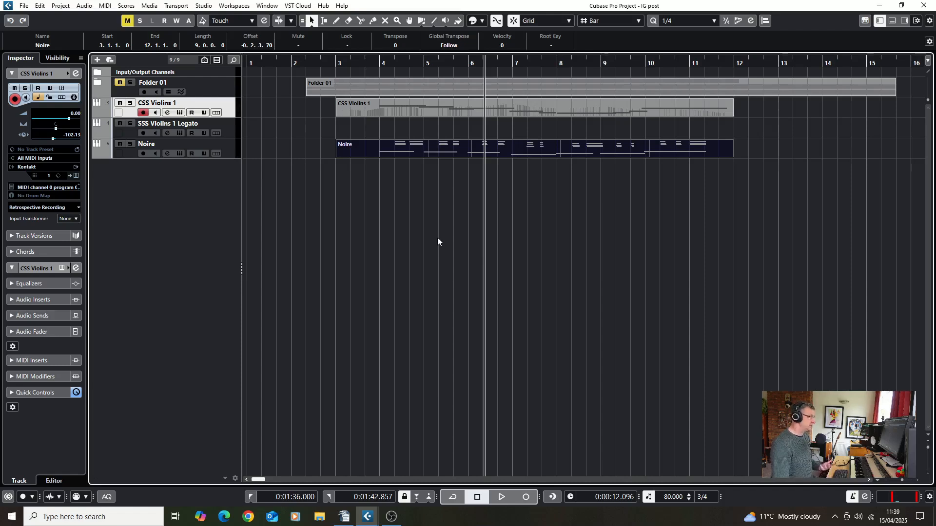
Step: Review the Kontakt instruments loaded on the CSS Violins 1 track and on the SSS Violins 1 Legato track
click(76, 175)
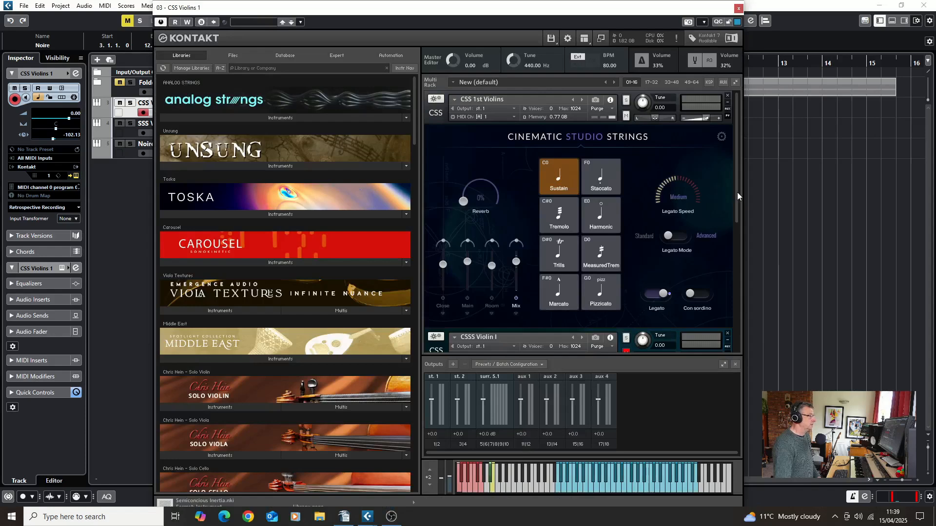
drag(737, 192, 730, 284)
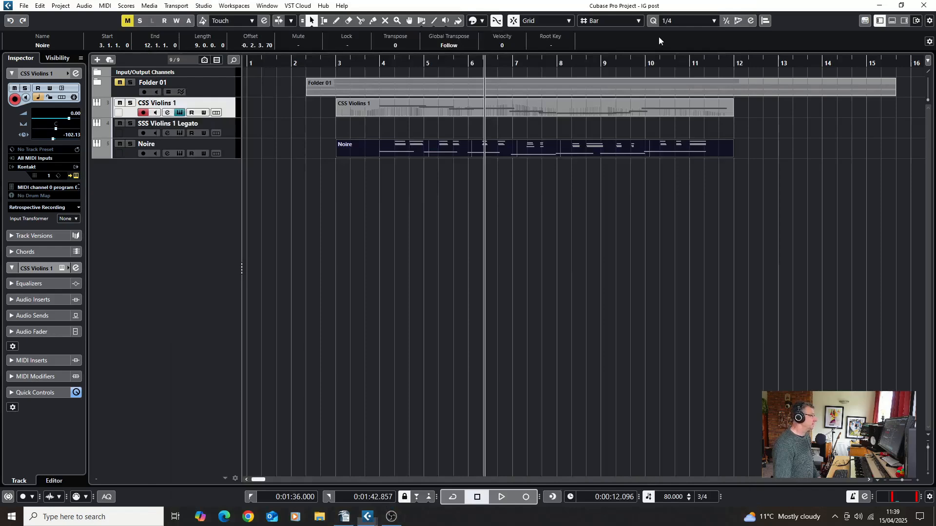
click(738, 8)
click(228, 135)
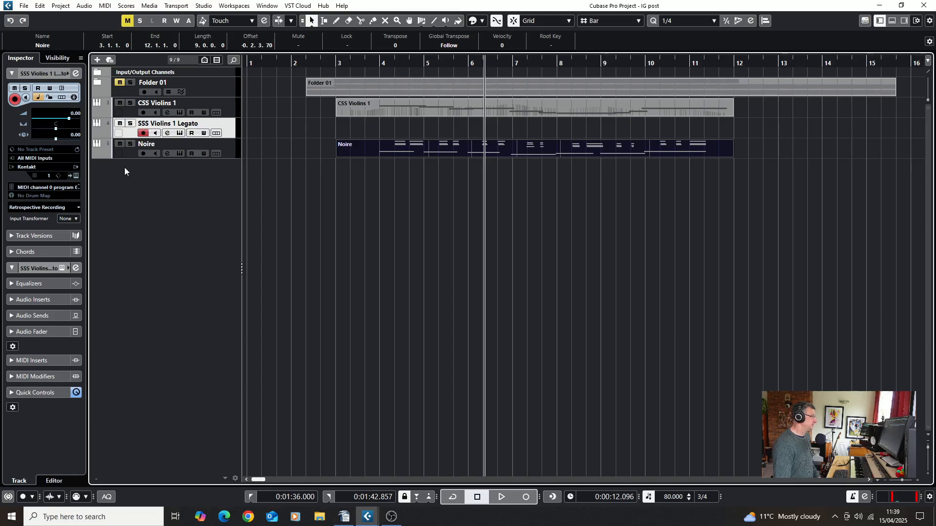
click(76, 175)
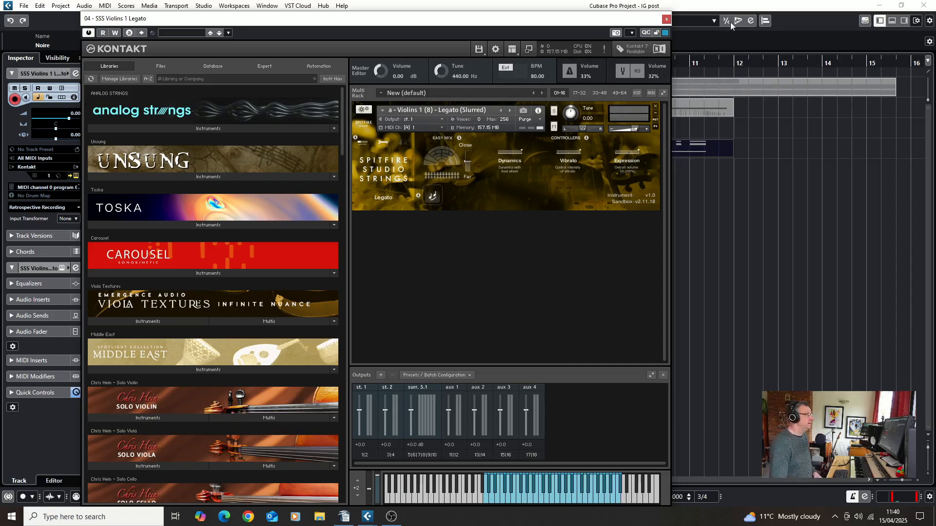
click(666, 19)
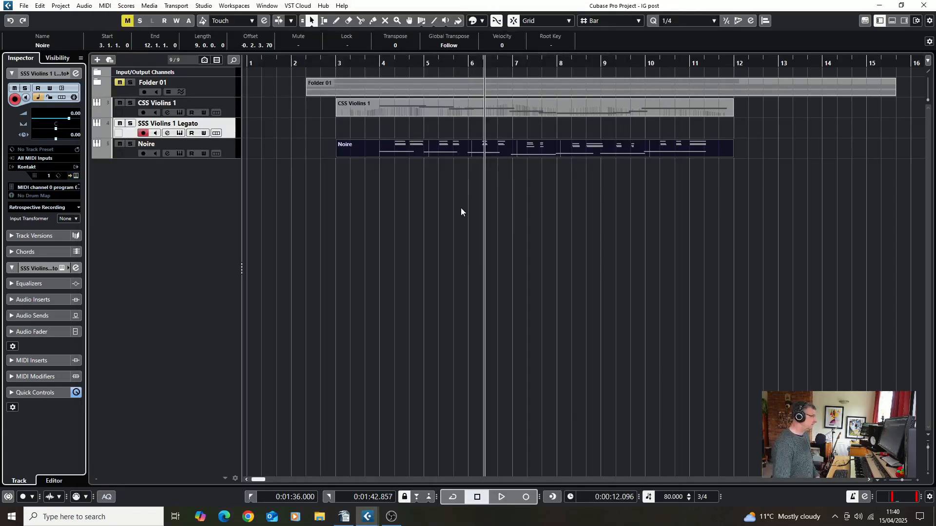
Step: Play the passage from bar 4 with the CSS Violins 1 Kontakt window open below the tracks, then close that window
click(234, 112)
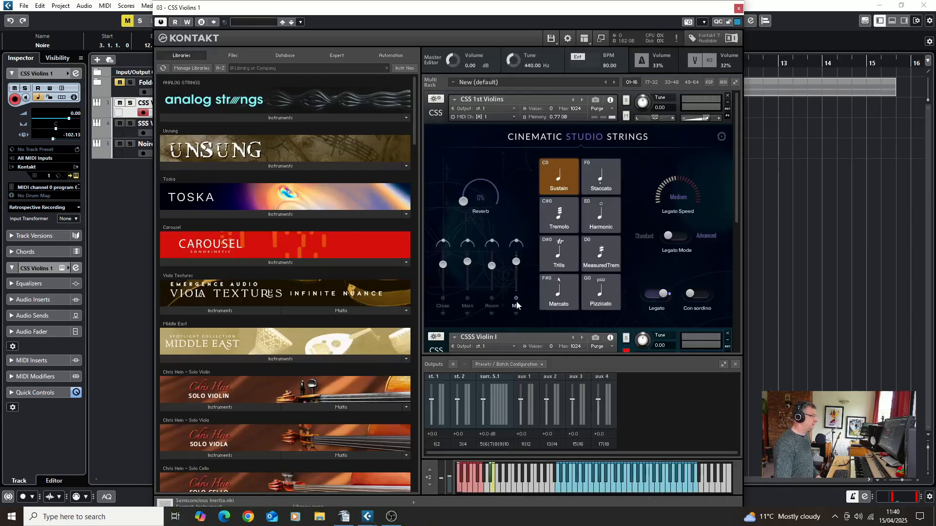
drag(699, 10, 758, 229)
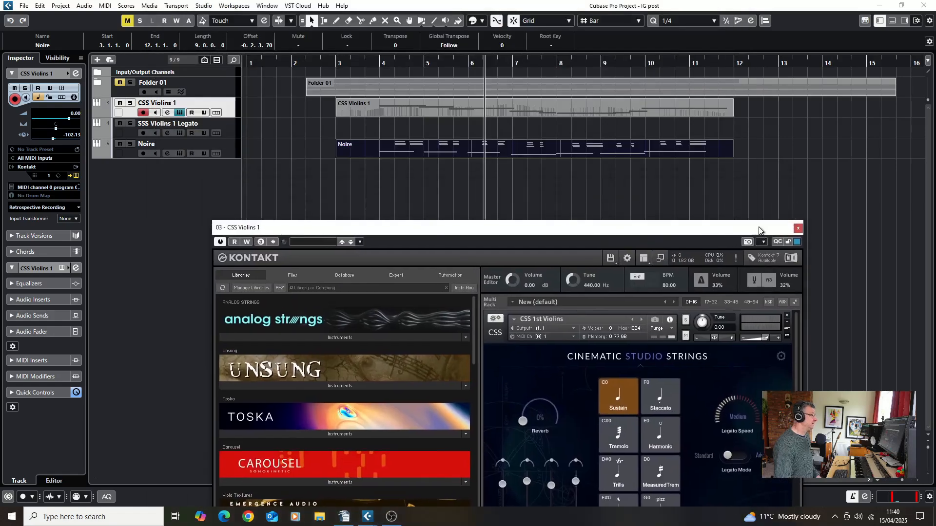
click(378, 63)
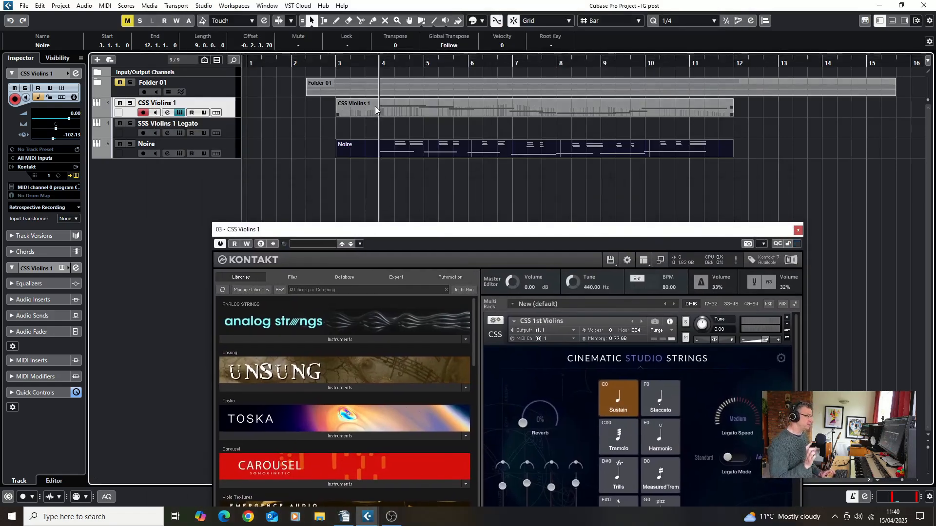
key(space)
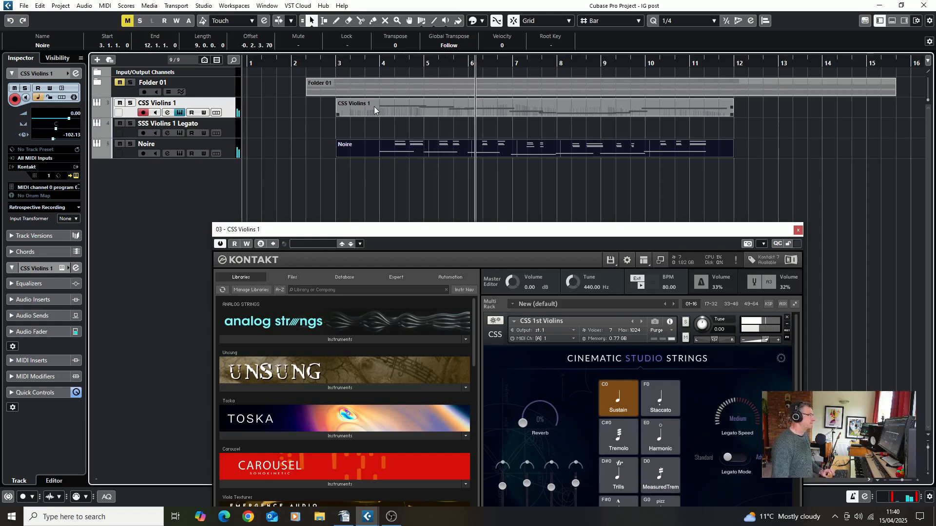
click(798, 230)
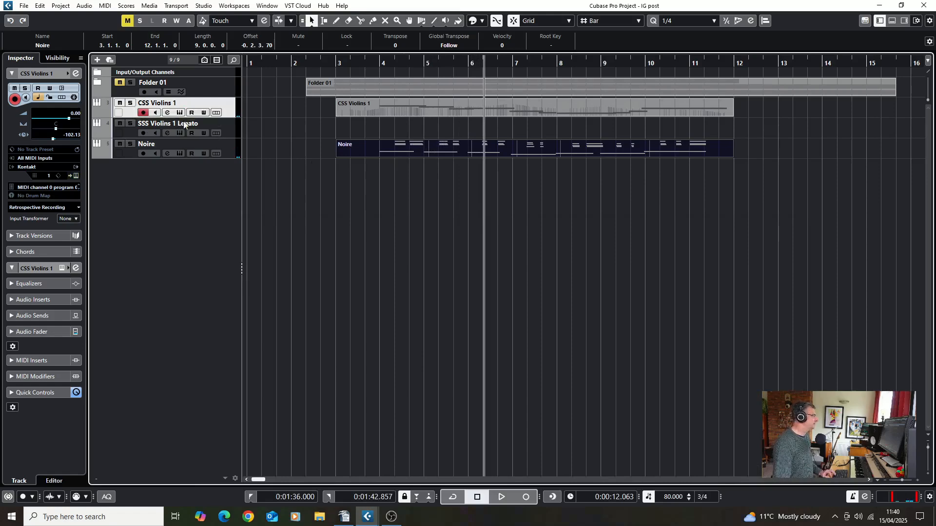
Step: Set the left locator at bar 4 and the right locator at bar 12
click(380, 63)
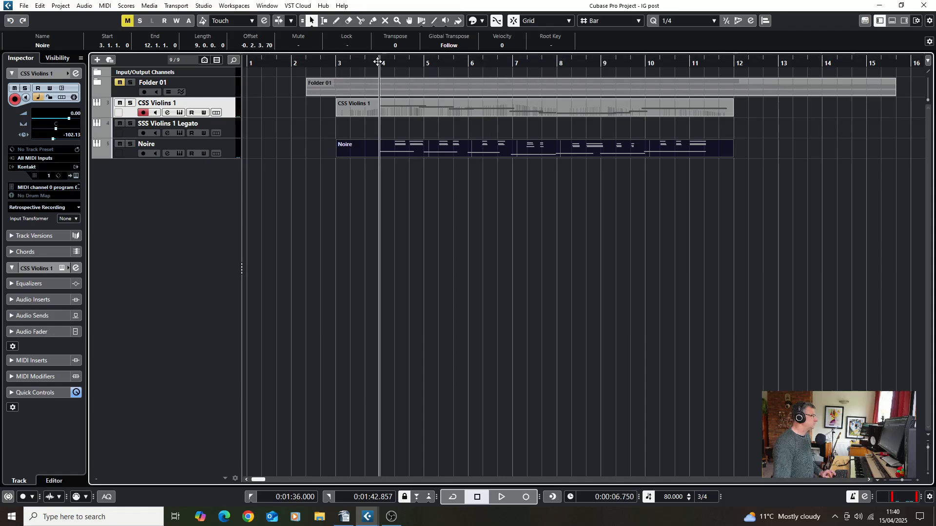
right_click(380, 63)
click(431, 189)
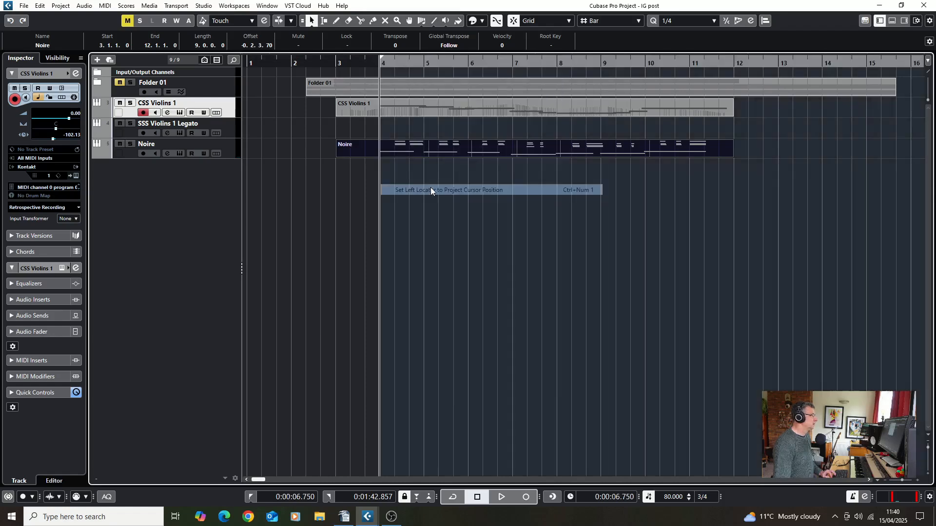
click(734, 62)
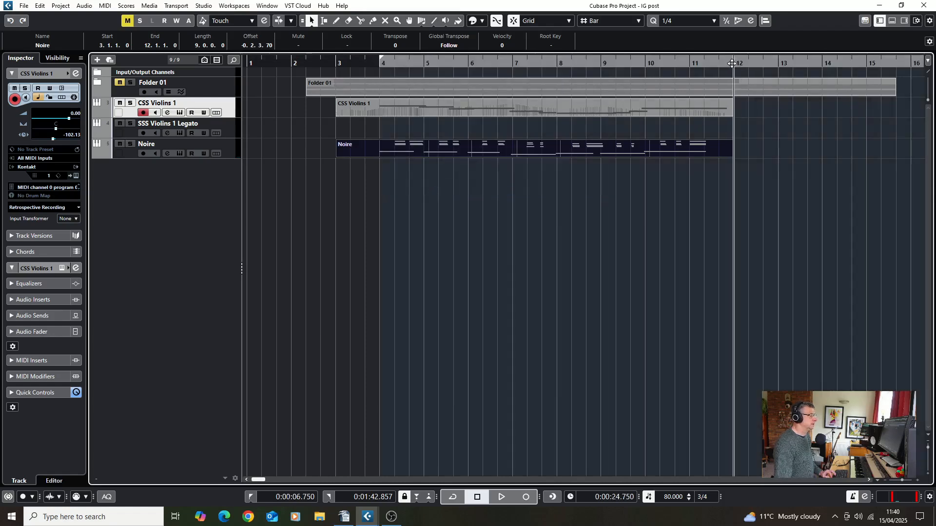
right_click(733, 64)
click(780, 202)
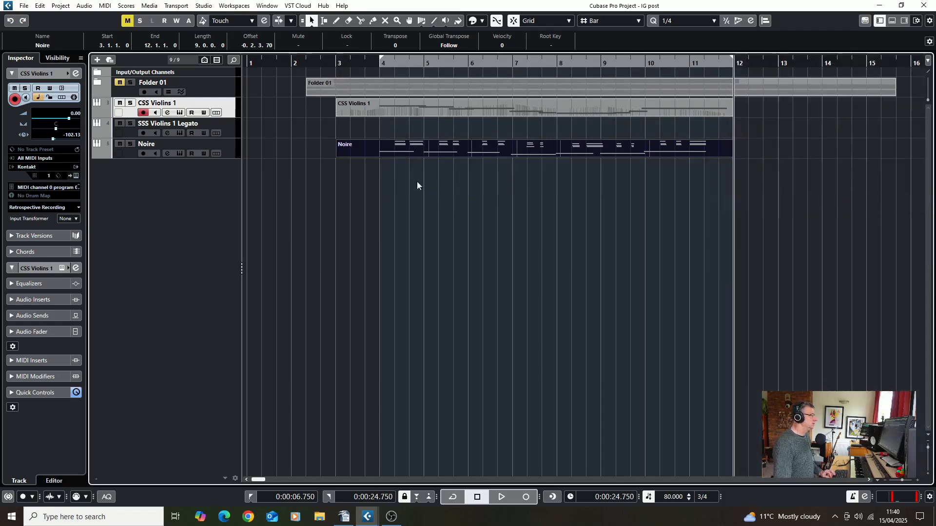
Step: Export the Stereo Out audio mixdown between the locators, with Create Audio Track as the after-export action
click(24, 6)
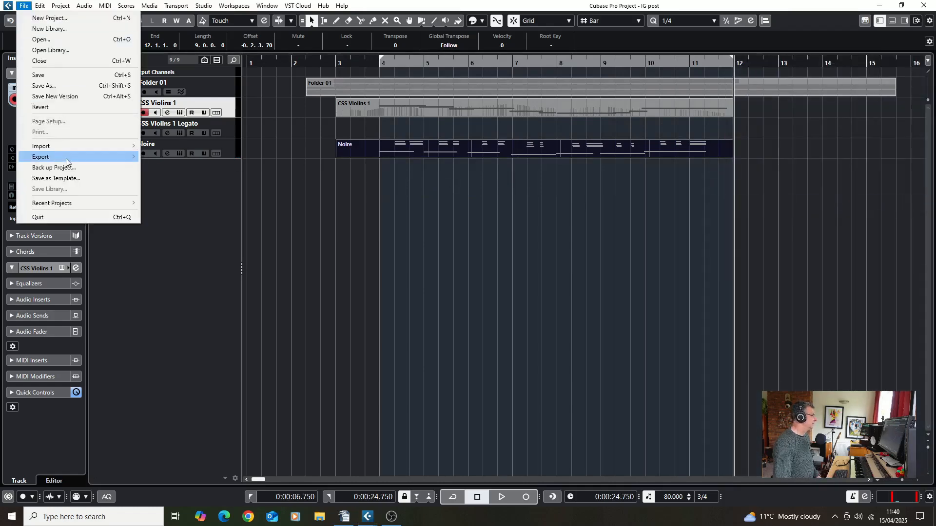
mouse_move(66, 158)
click(156, 162)
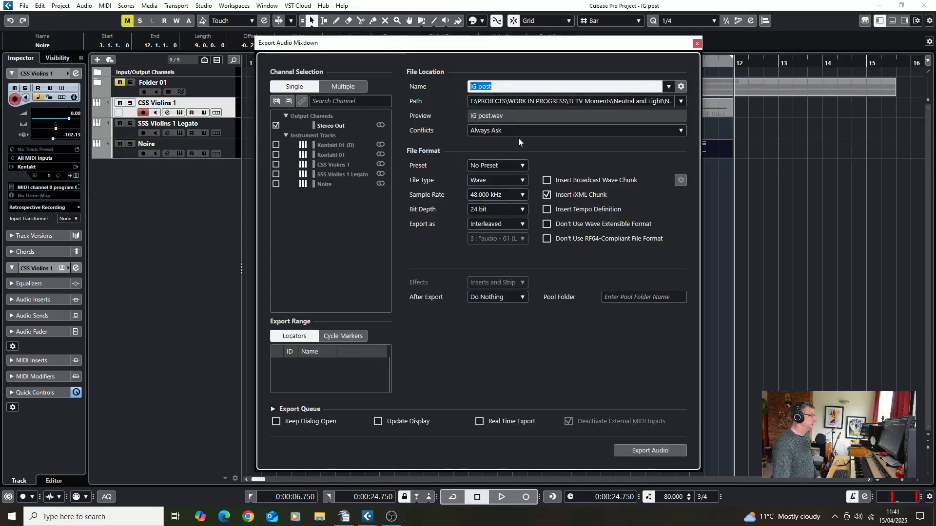
click(515, 297)
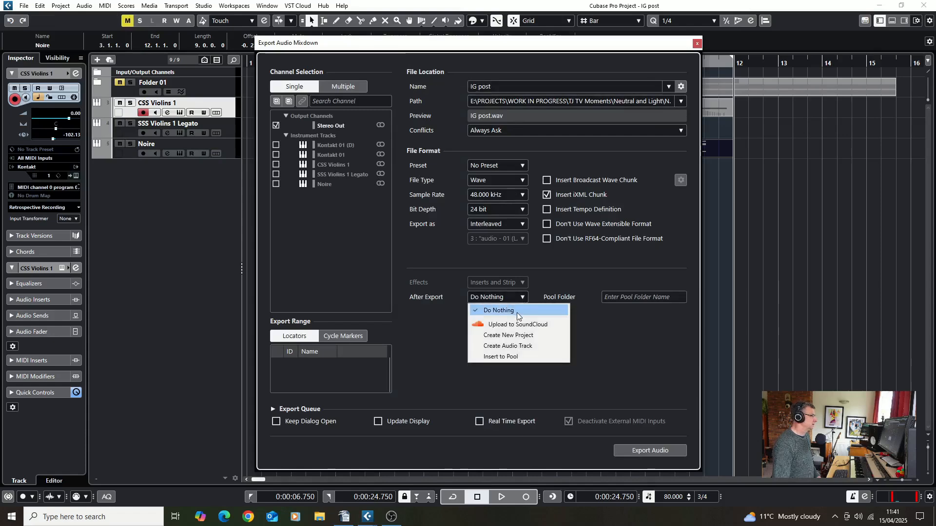
click(522, 346)
click(650, 450)
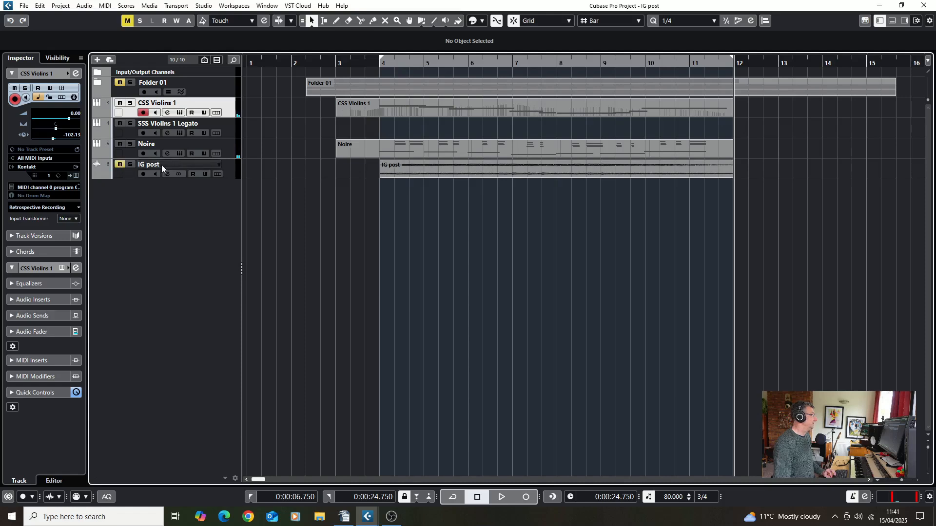
Step: Move the IG post audio track directly above the CSS Violins 1 track
click(178, 165)
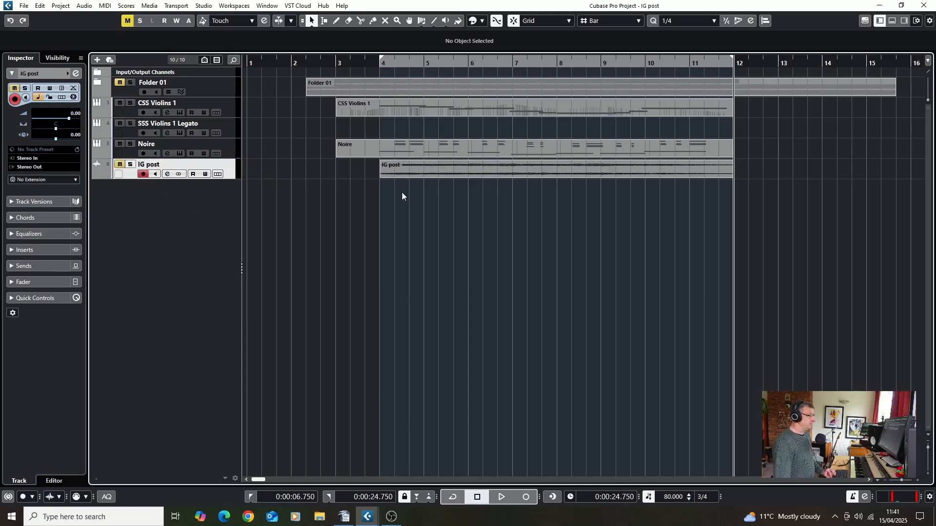
drag(230, 169, 226, 104)
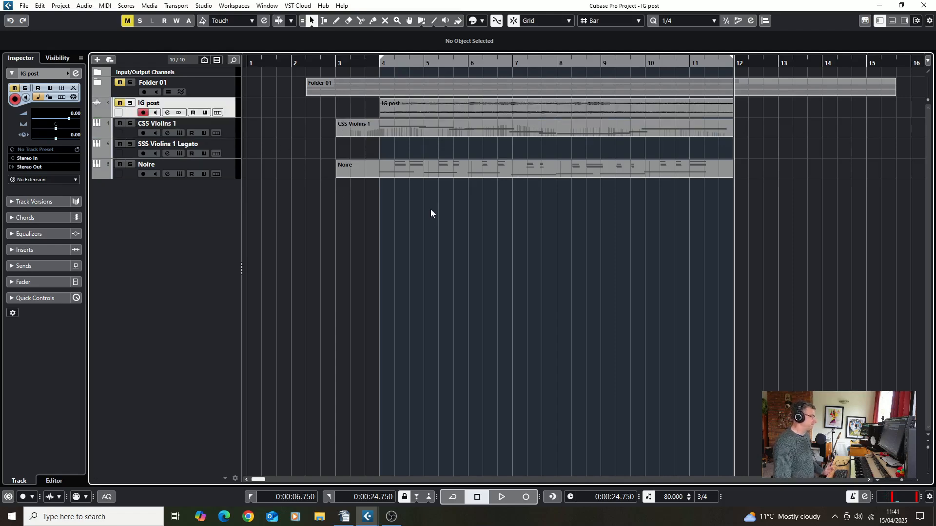
Step: Switch CSS 1st Violins on the CSS Violins 1 track from the Mix mic to Close, Main and Room, with Main at about -9 dB
click(239, 137)
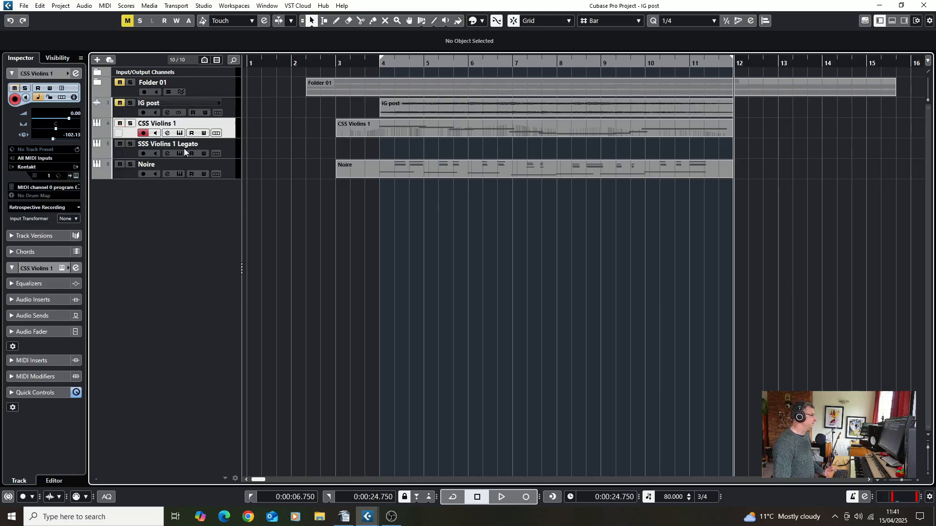
click(77, 176)
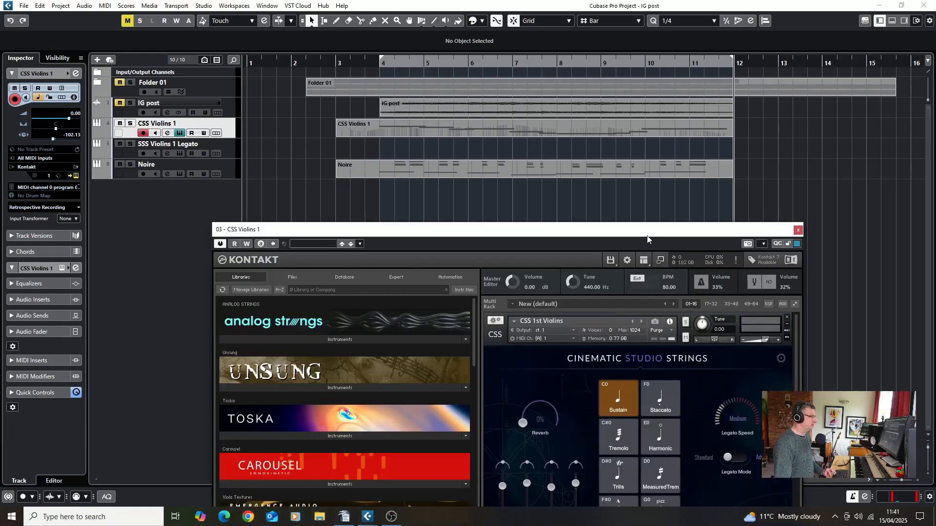
drag(647, 235, 608, 89)
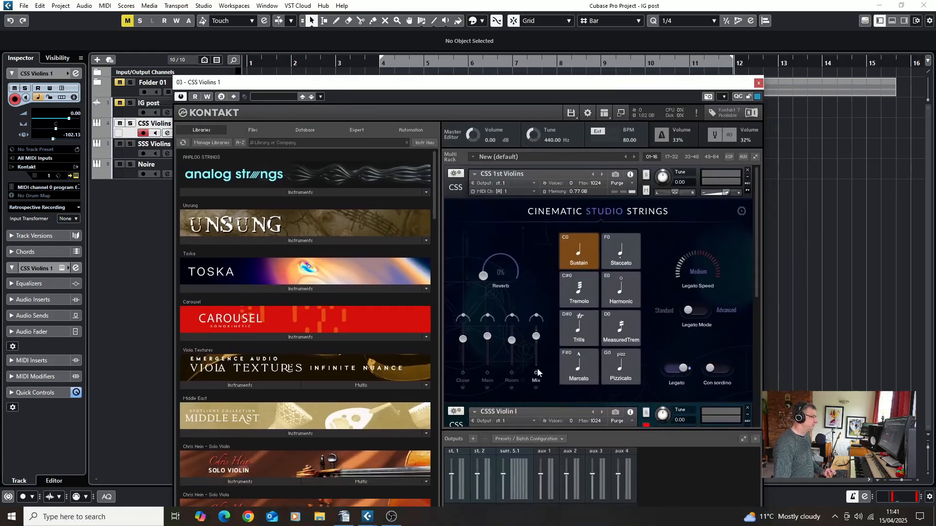
click(463, 373)
drag(487, 337, 491, 344)
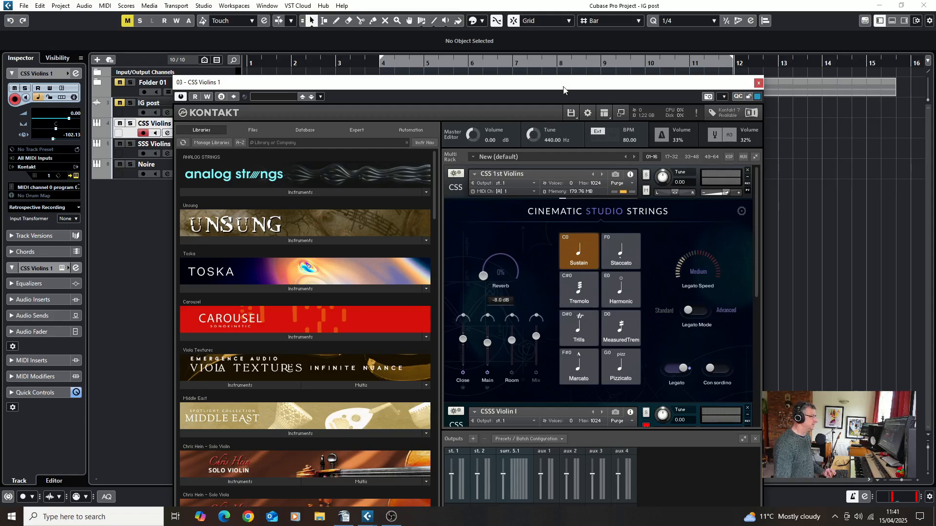
Step: Switch the CSSS Violin I instrument from the Mix mic to Close, Main and Room, and set its Main level to -5.4 dB
drag(566, 82, 576, 27)
drag(766, 191, 771, 285)
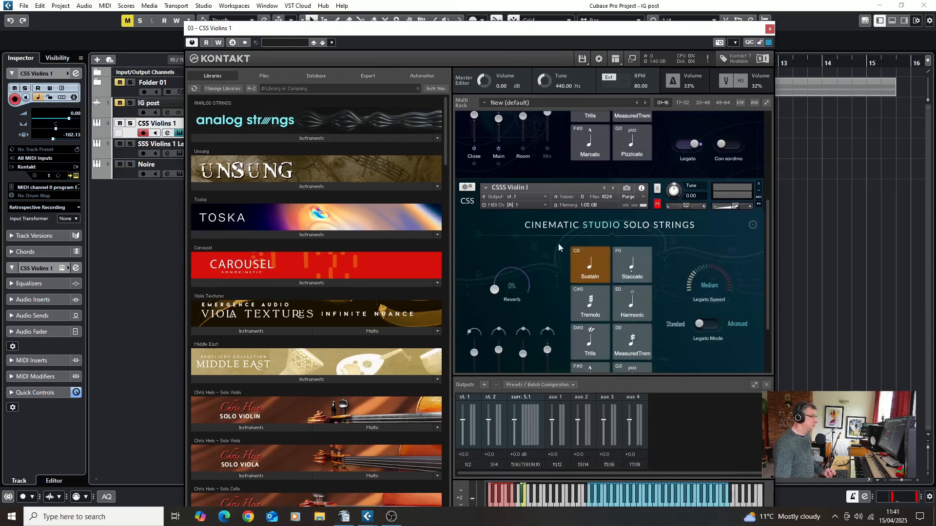
scroll(709, 292, down, 2)
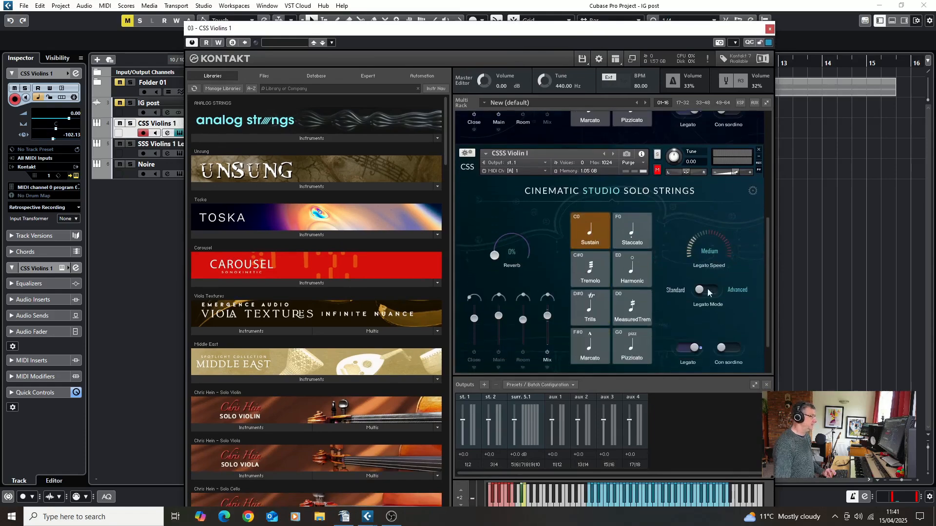
click(547, 353)
drag(498, 316, 498, 323)
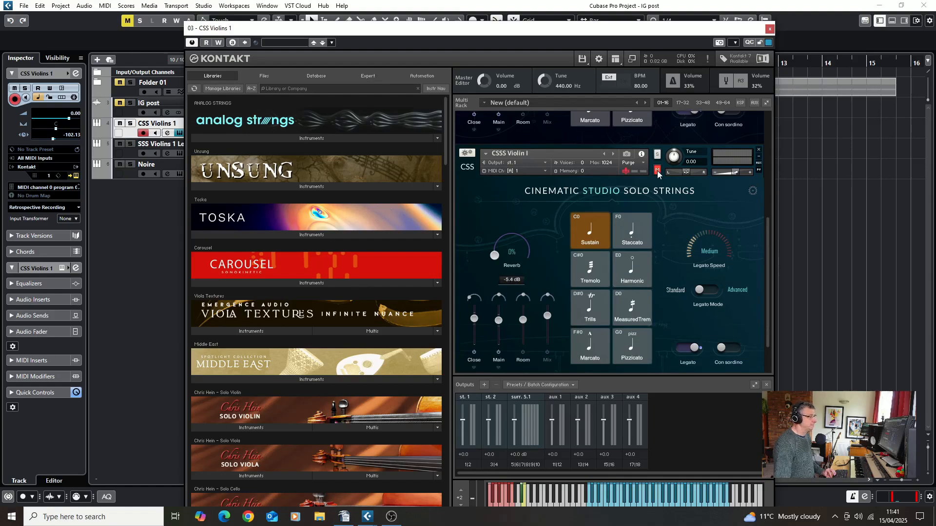
Step: Play back the violin line from bar 4 with CSS 1st Violins sounding alone, the CSSS Violin I layer muted
drag(764, 285, 775, 185)
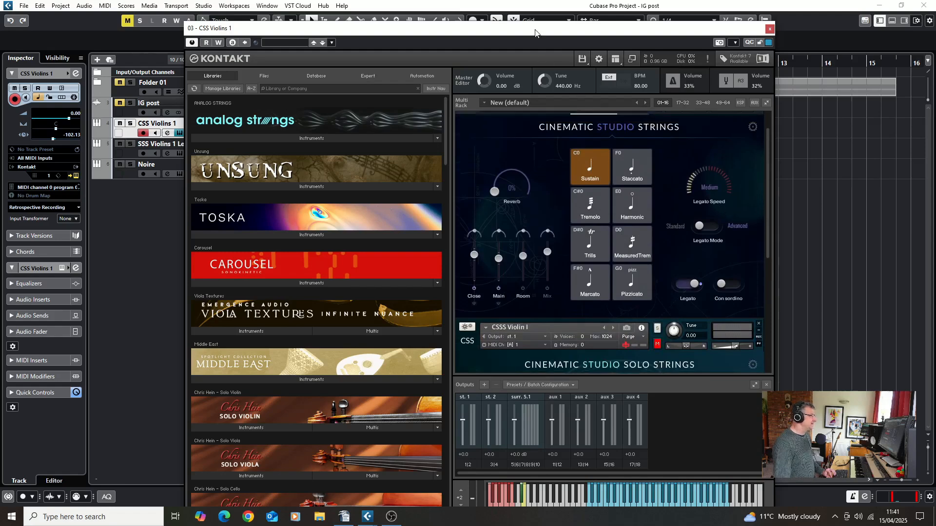
drag(535, 33, 570, 196)
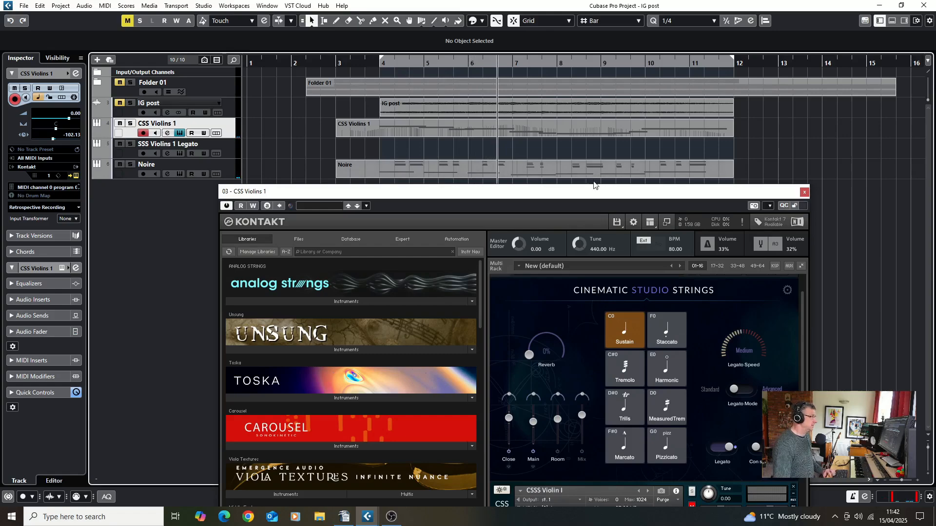
drag(592, 193, 568, 117)
scroll(781, 256, up, 2)
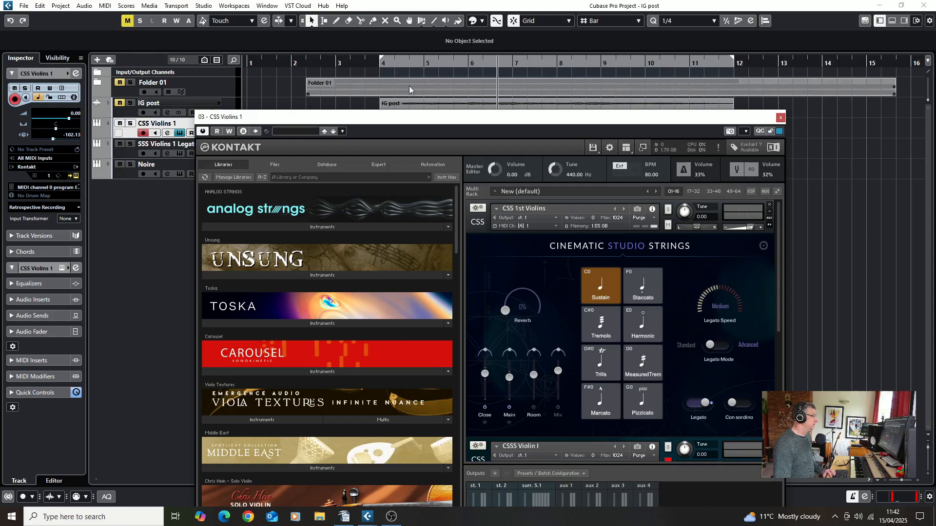
key(space)
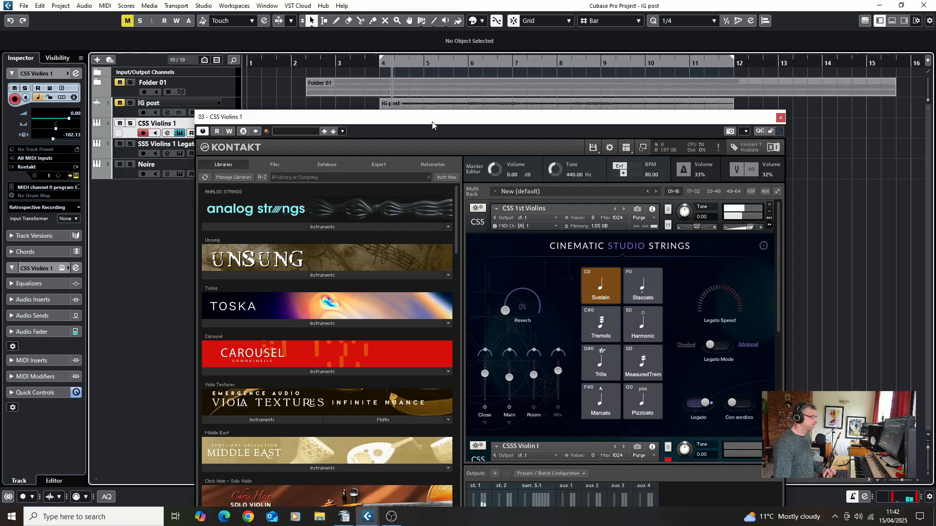
mouse_move(712, 271)
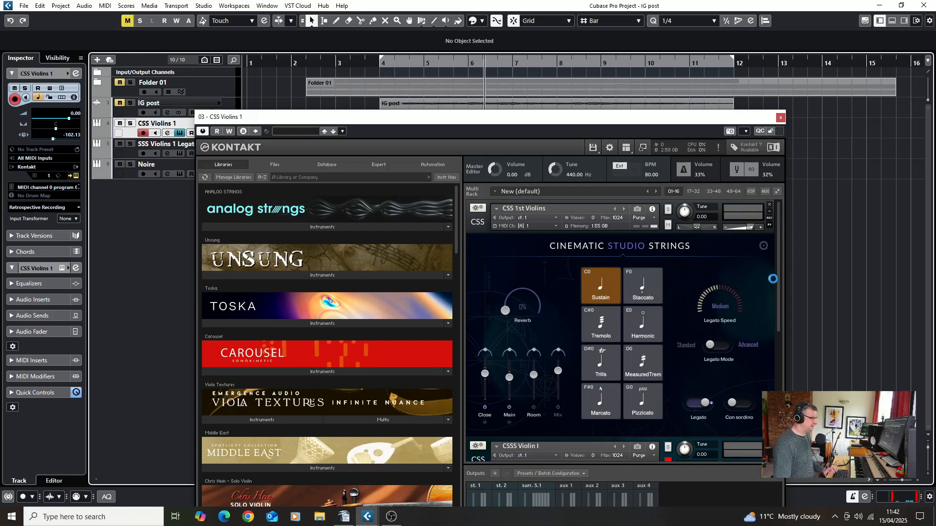
Step: Unmute the CSSS Violin I layer and adjust its instrument volume while playing the line from bar 4
drag(778, 274, 776, 363)
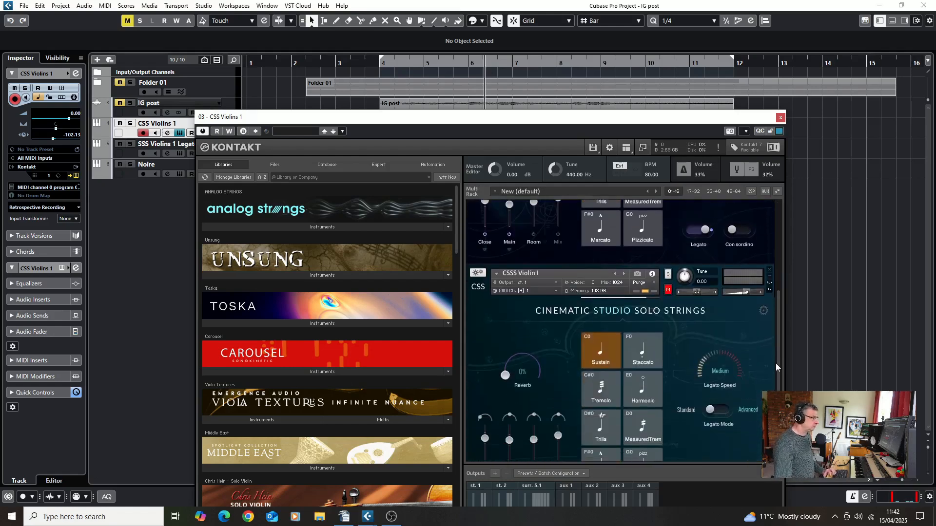
click(667, 289)
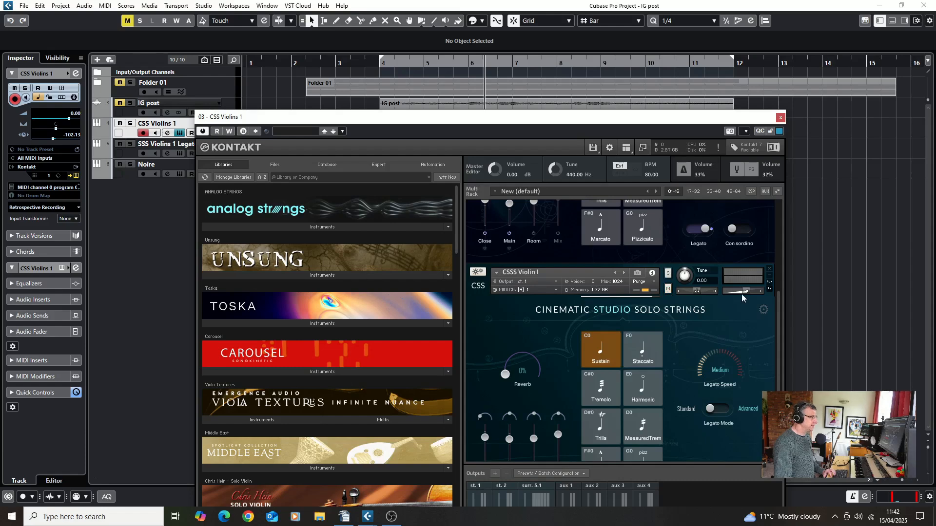
drag(742, 294, 740, 293)
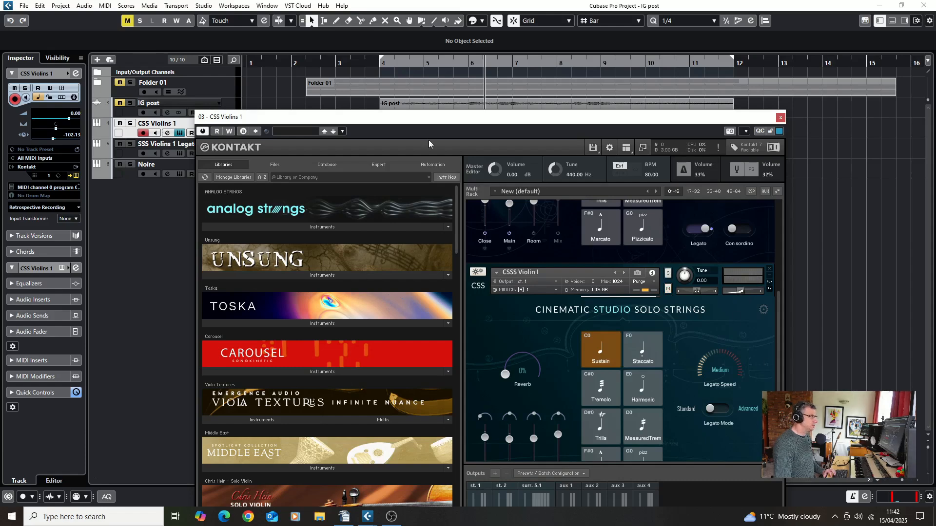
key(space)
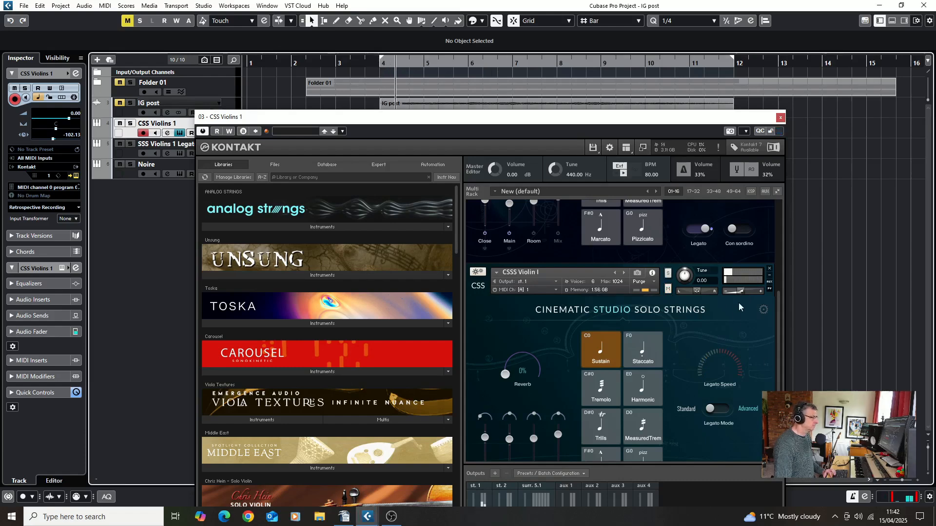
drag(740, 293, 756, 298)
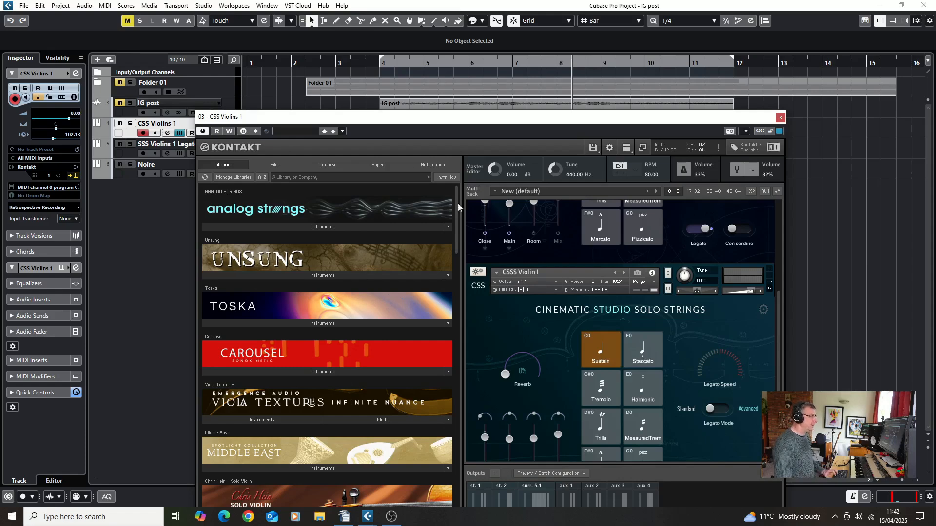
Step: Review the mic settings of both CSS instruments and play the combined layers through from bar 4
scroll(781, 338, up, 2)
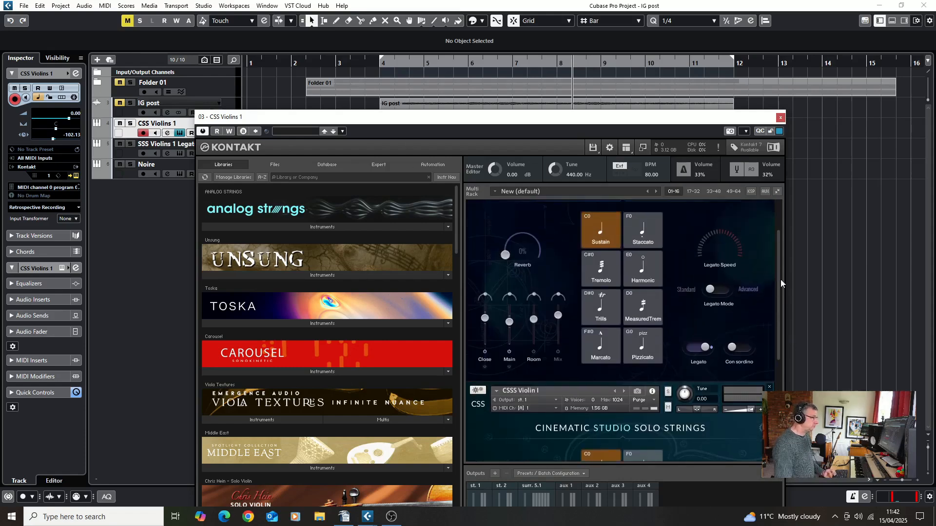
scroll(779, 315, up, 1)
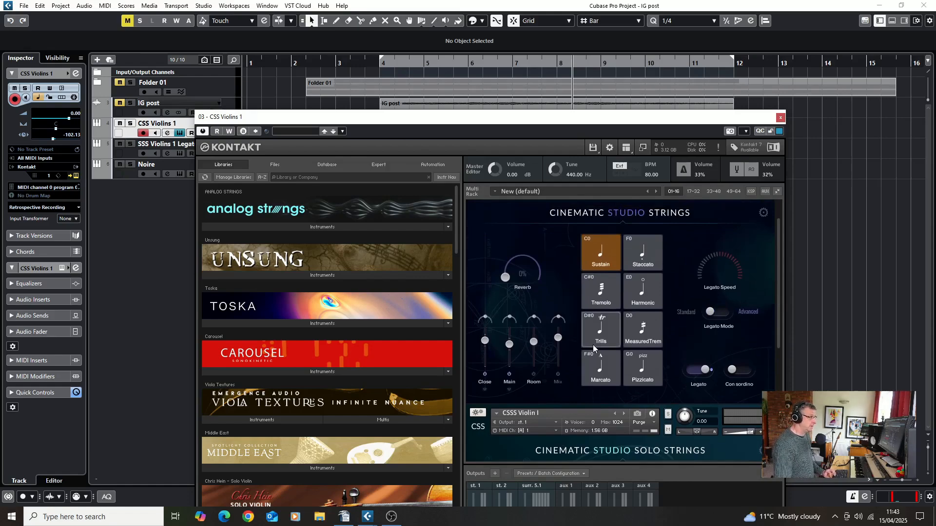
drag(779, 339, 787, 373)
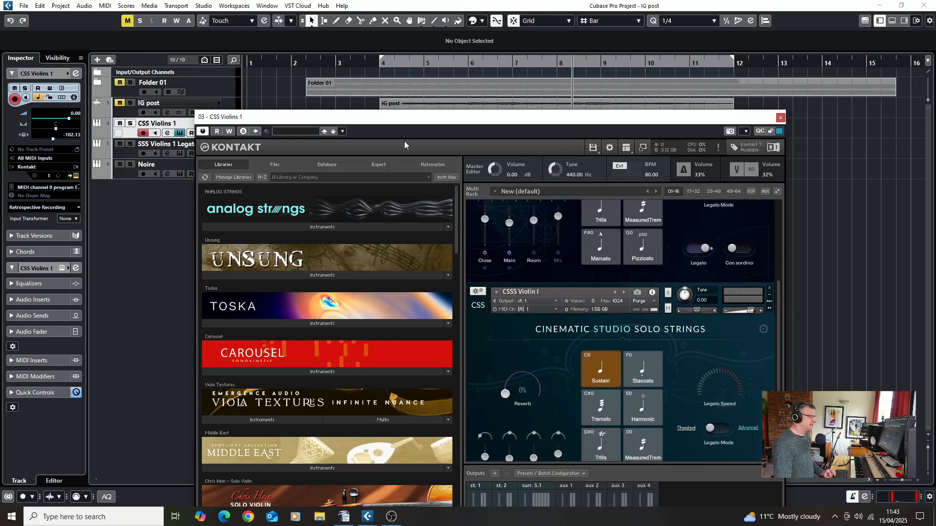
key(space)
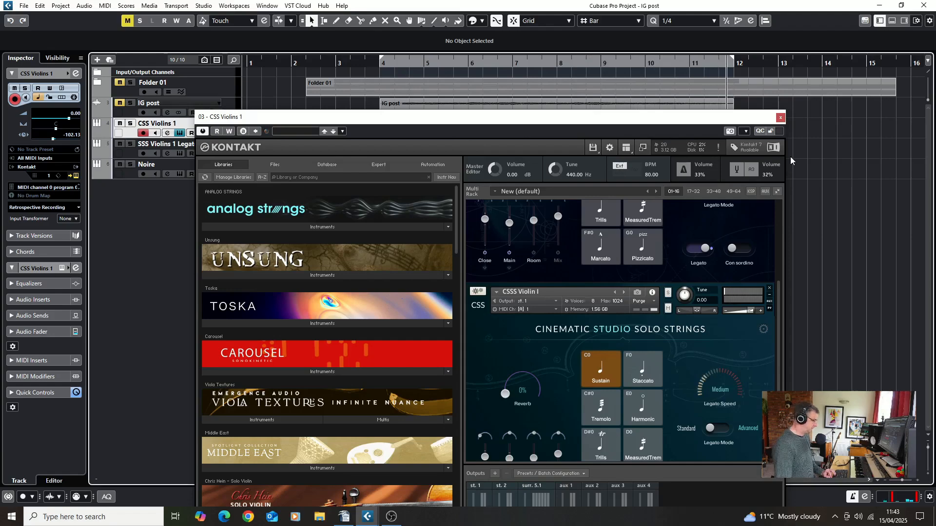
Step: Close the CSS Violins 1 instrument and open the Kontakt instrument of the SSS Violins 1 Legato track, keeping the arrangement visible
click(780, 117)
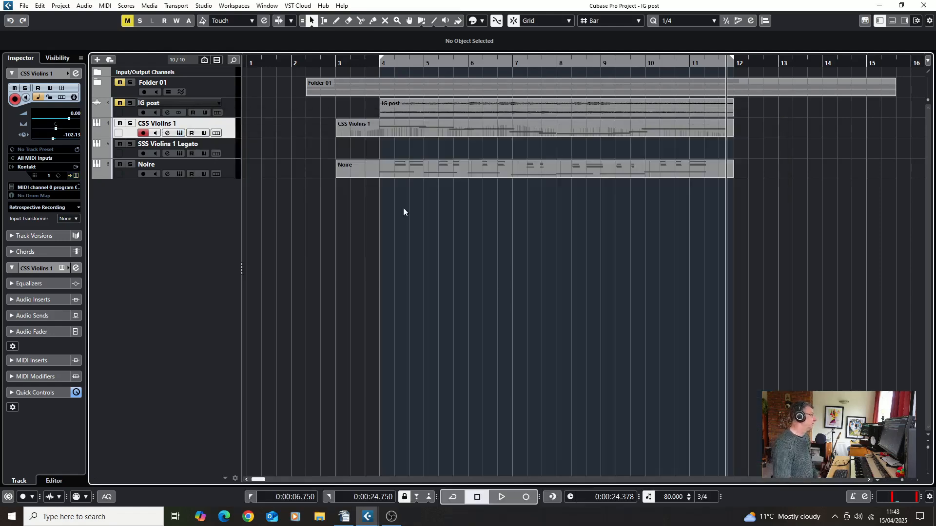
click(231, 148)
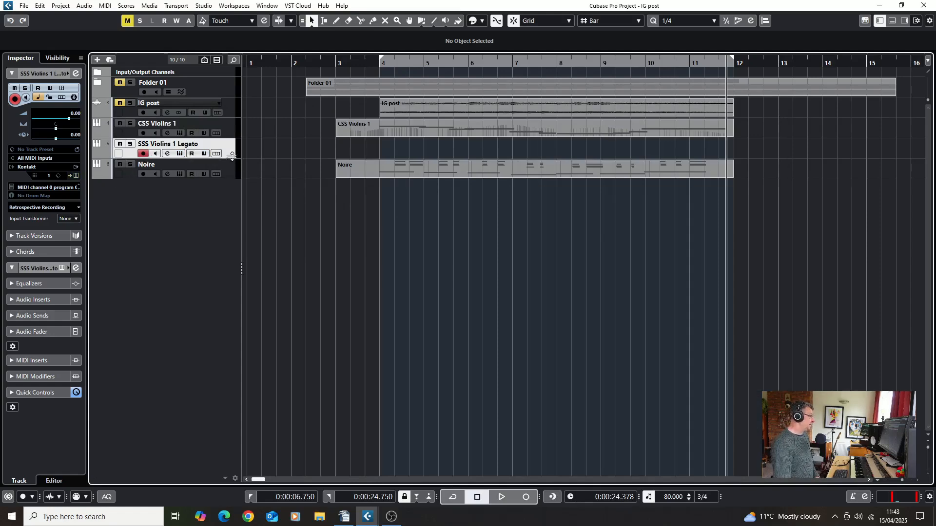
click(75, 175)
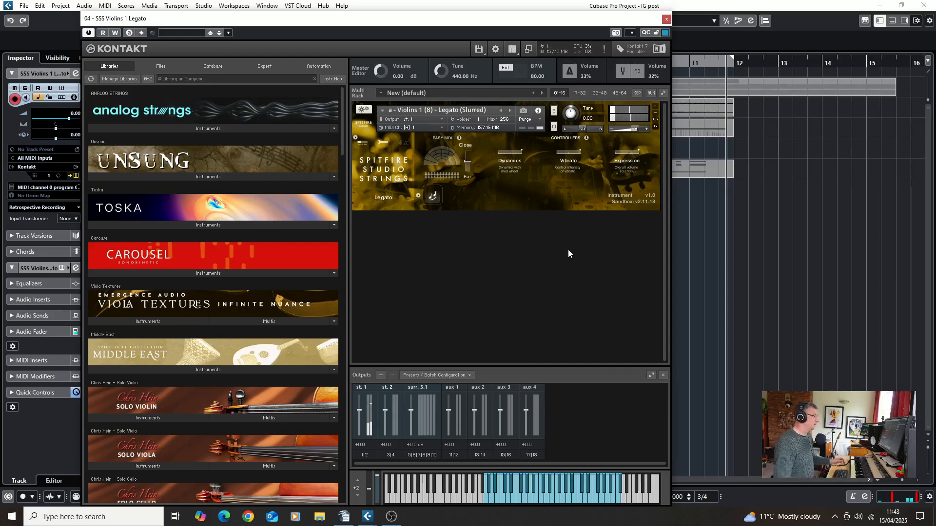
drag(516, 21, 617, 256)
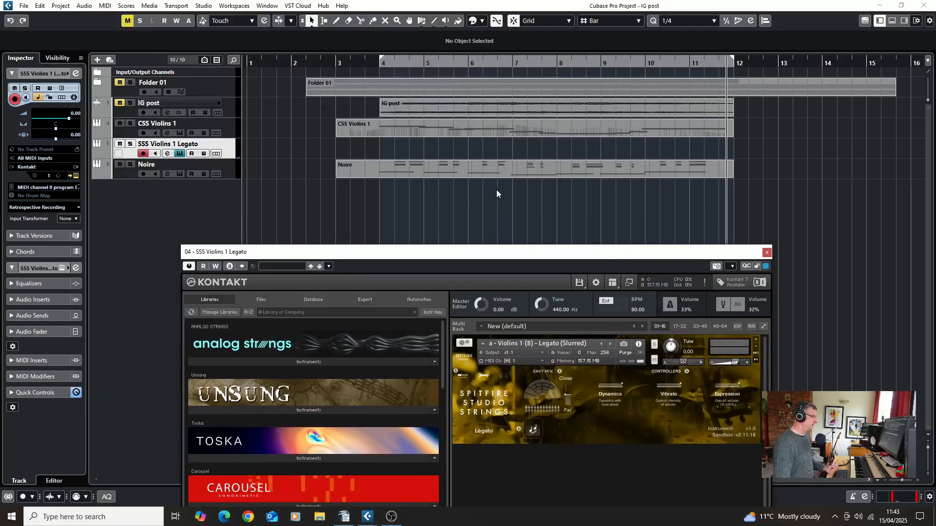
Step: Open the CSS Violins 1 part in the Key Editor and capture a matching performance on SSS Violins 1 Legato from bar 4
double_click(493, 133)
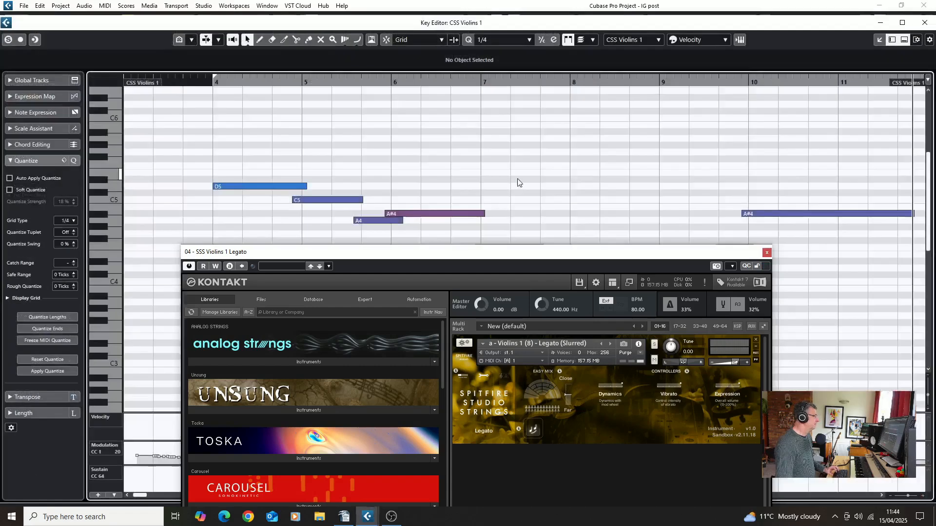
click(213, 82)
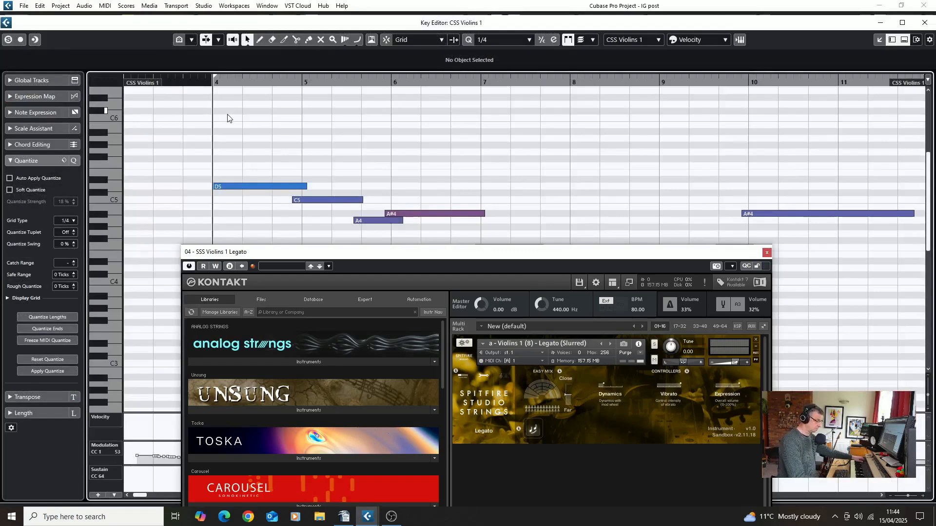
key(space)
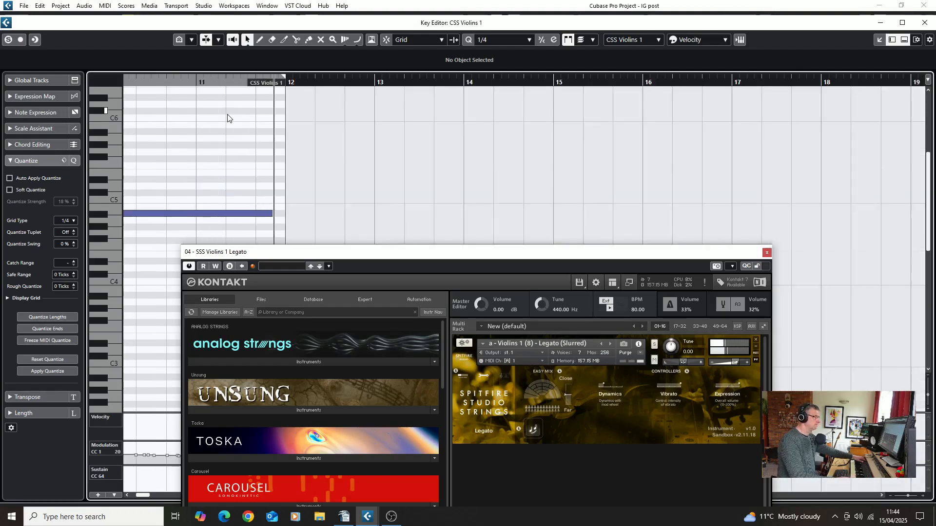
key(space)
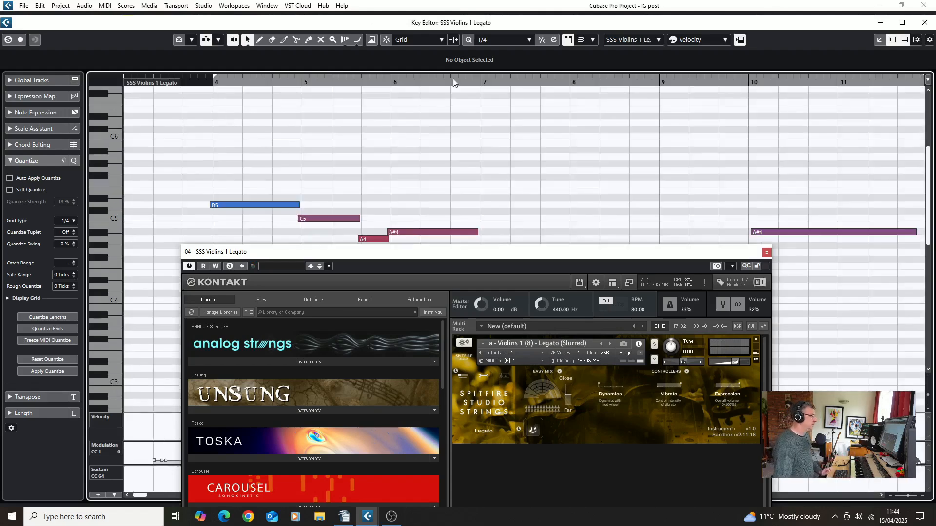
Step: Delete the D#4 note in bar 7, extend the long D4 back to 7.2.4.114, and play from bar 4
drag(648, 259, 669, 364)
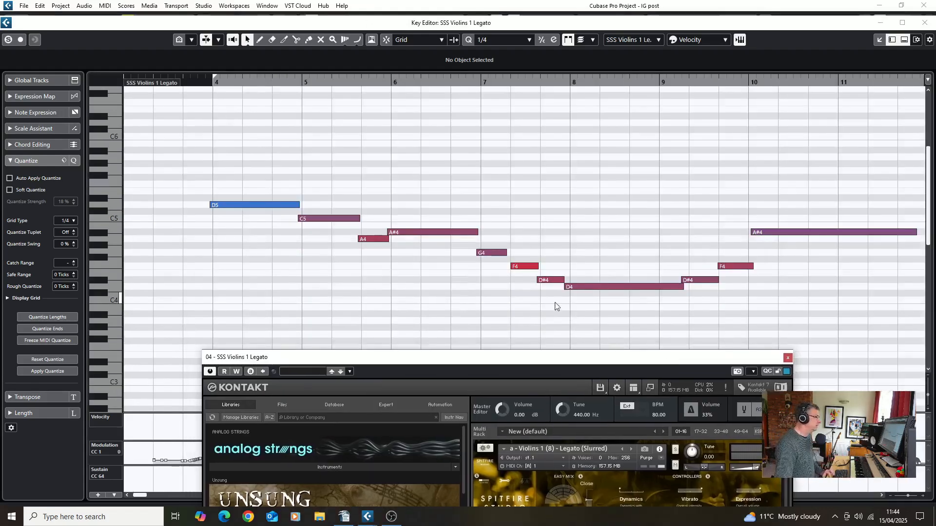
click(552, 281)
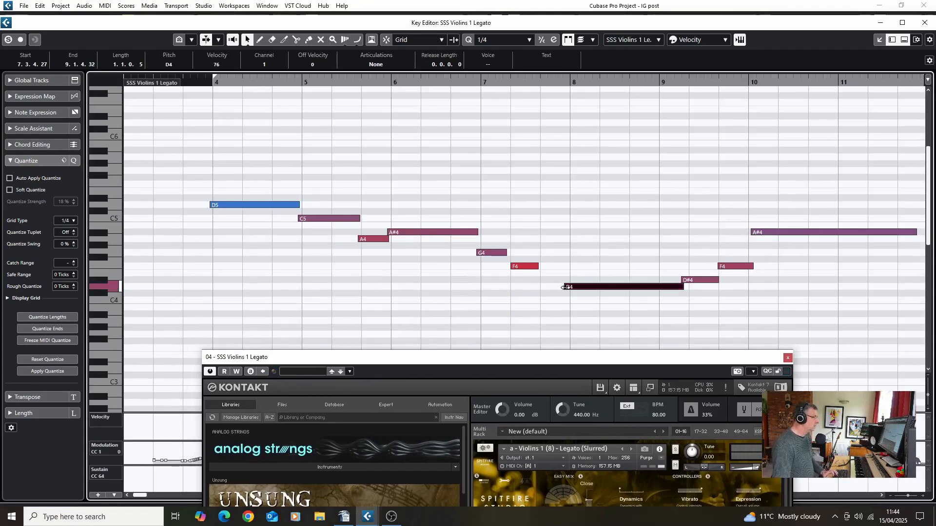
drag(564, 288, 540, 287)
drag(213, 81, 213, 97)
key(space)
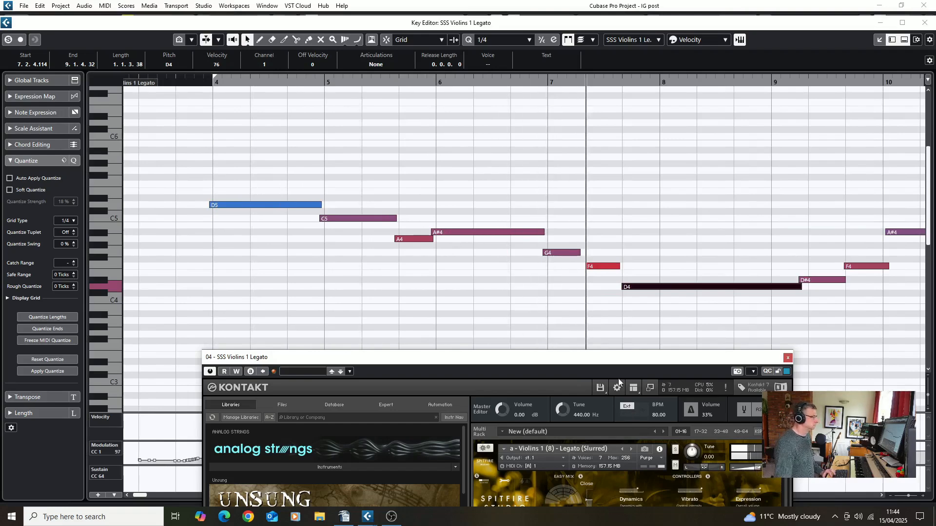
Step: Delete the G4 note, extend the F4 note's start back to 6.3.4.60, and play from just before bar 6
drag(587, 267, 543, 267)
click(555, 254)
key(Delete)
click(554, 265)
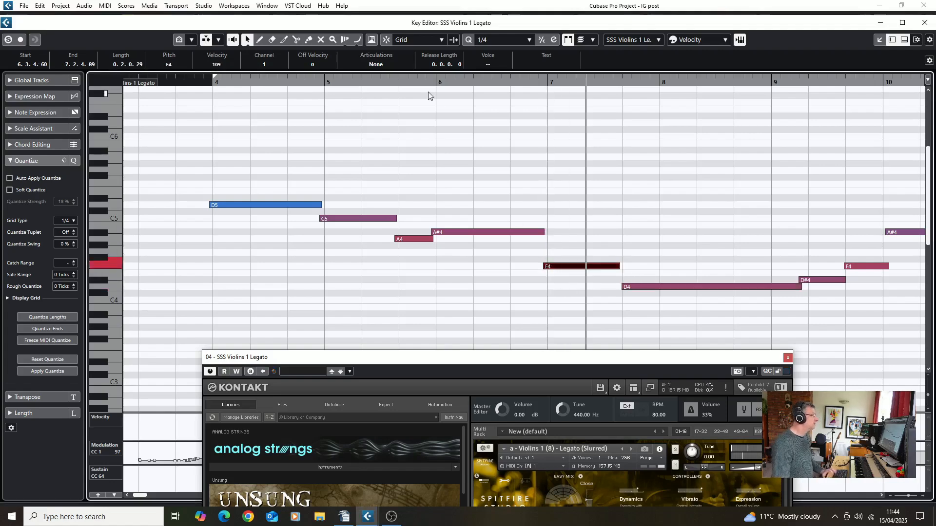
click(432, 82)
key(space)
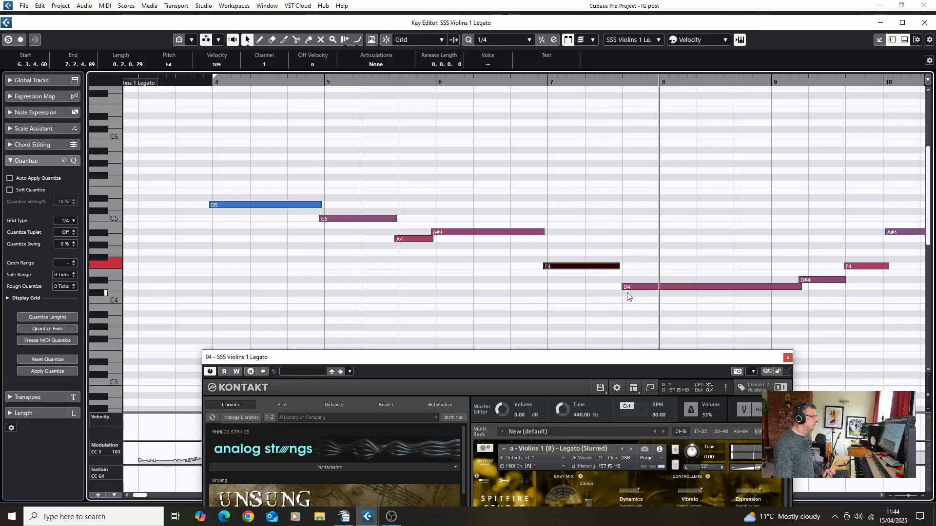
Step: Insert a D#4 note between F4 and the long D4, start the D4 at 7.3.4.53, and play the line again
drag(620, 287, 670, 288)
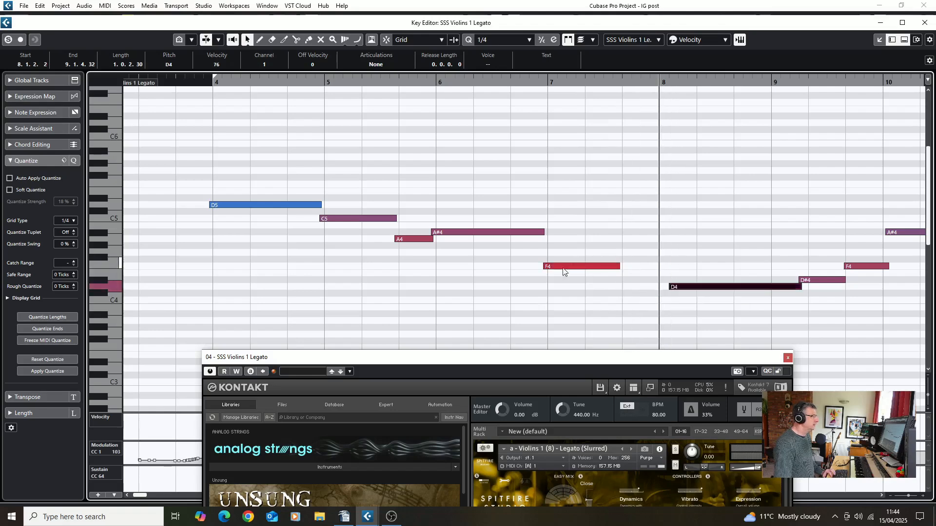
drag(573, 269, 655, 288)
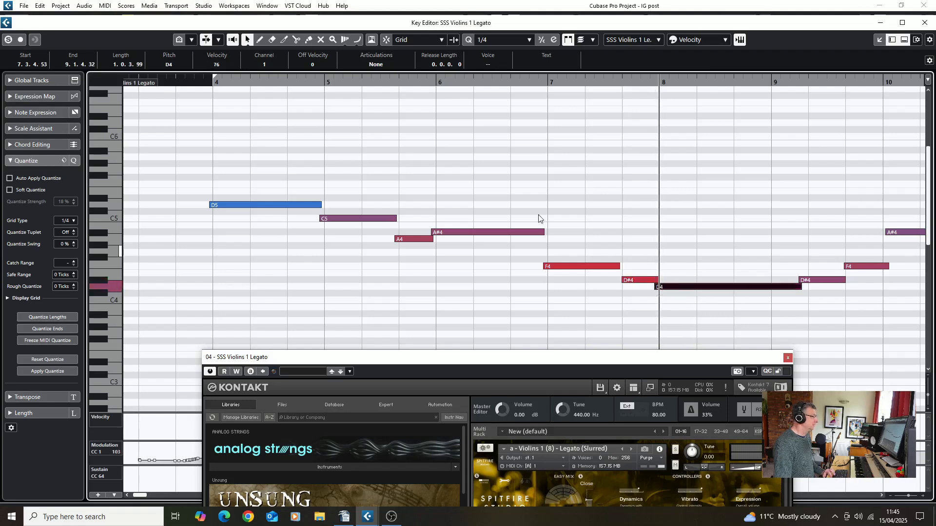
click(514, 95)
key(h)
key(space)
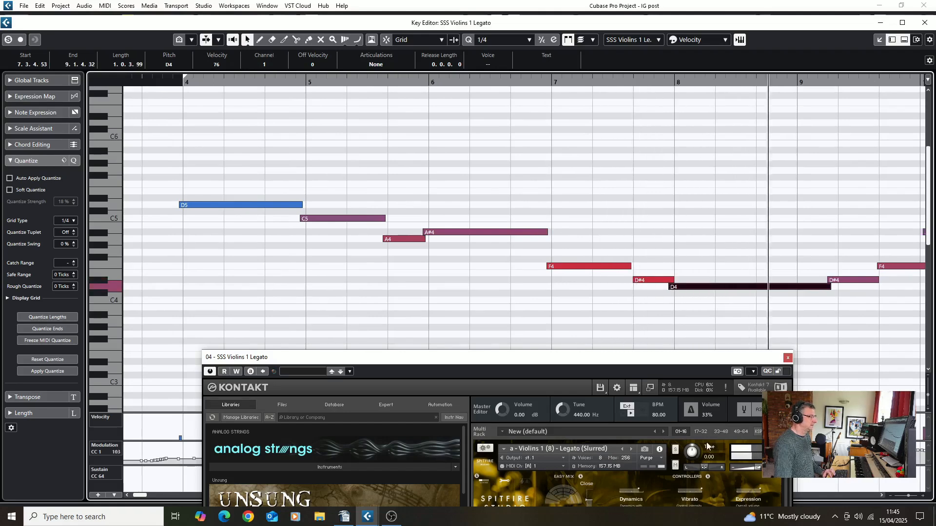
Step: Move the start of the final A#4 note to 9.3.4.92, then close the instrument and Key Editor windows
click(754, 469)
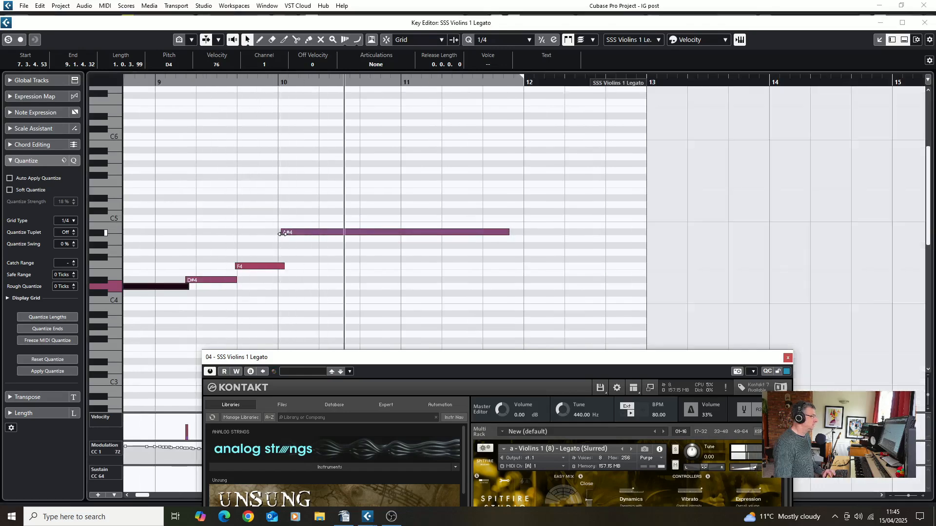
drag(281, 233, 276, 232)
click(787, 359)
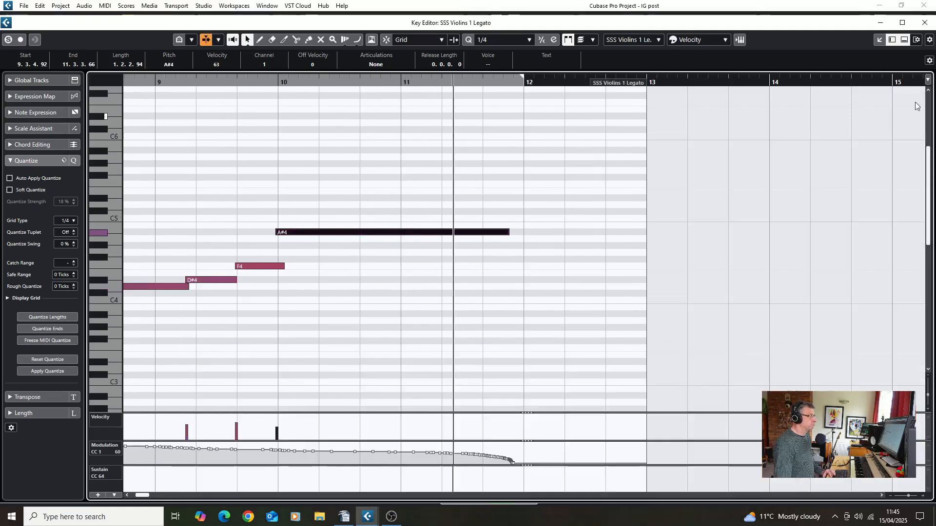
key(Escape)
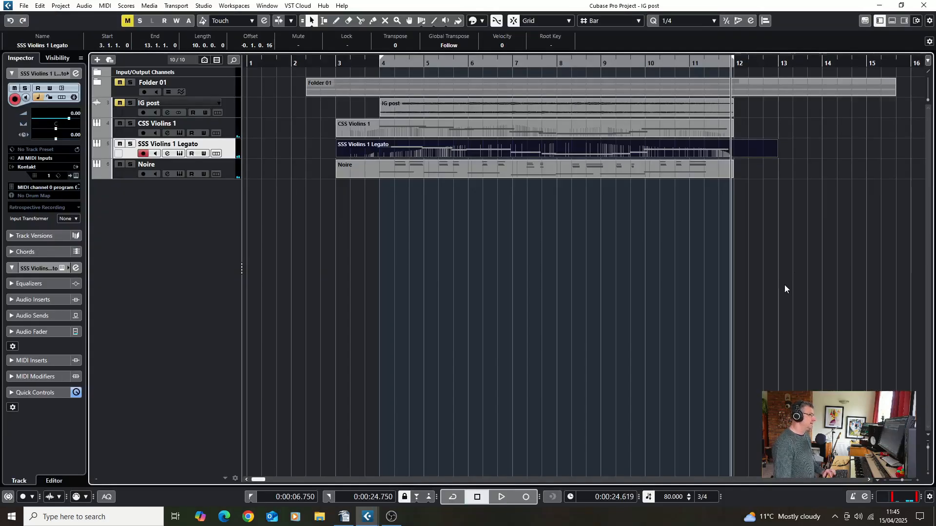
Step: Solo the IG post audio track and play the original bounce from bar 4
click(130, 103)
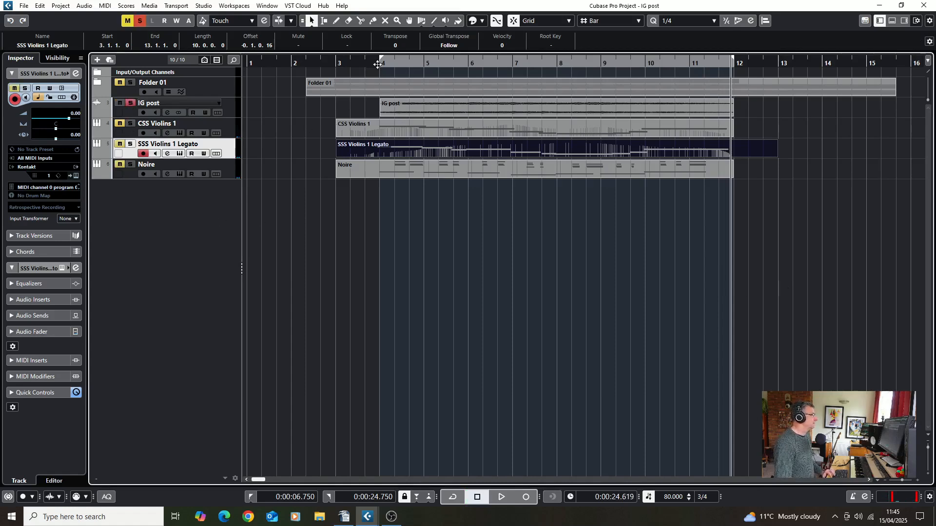
drag(377, 64, 471, 232)
key(space)
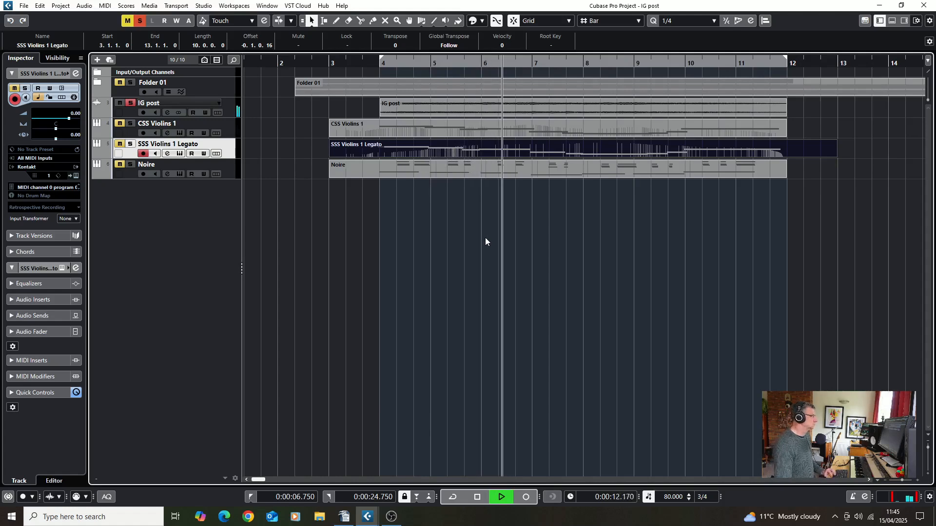
Step: Stop the original, unsolo and mute the IG post track, and play the new layered violin version from bar 4
key(space)
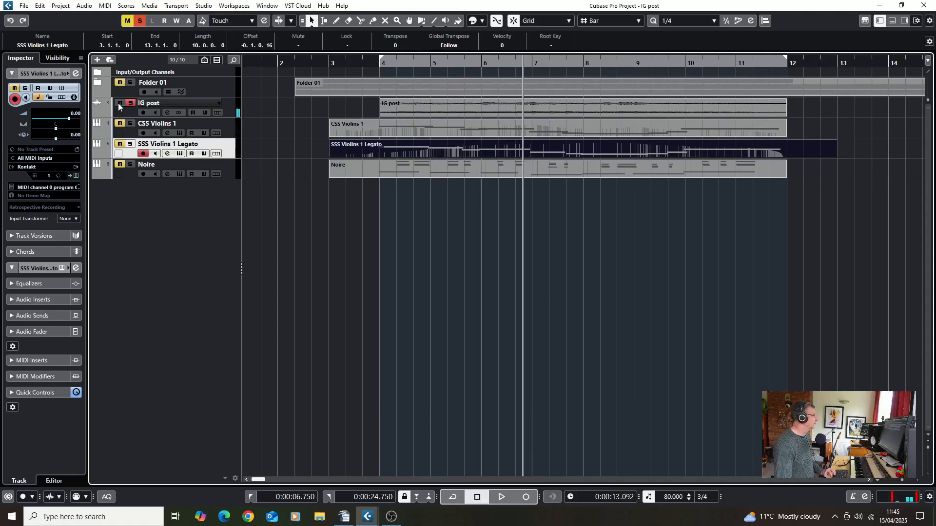
click(378, 65)
key(space)
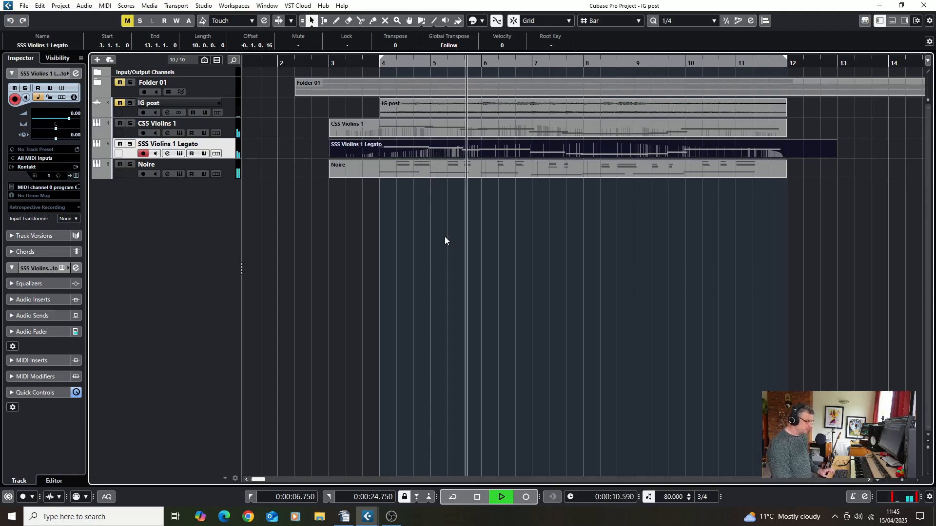
key(space)
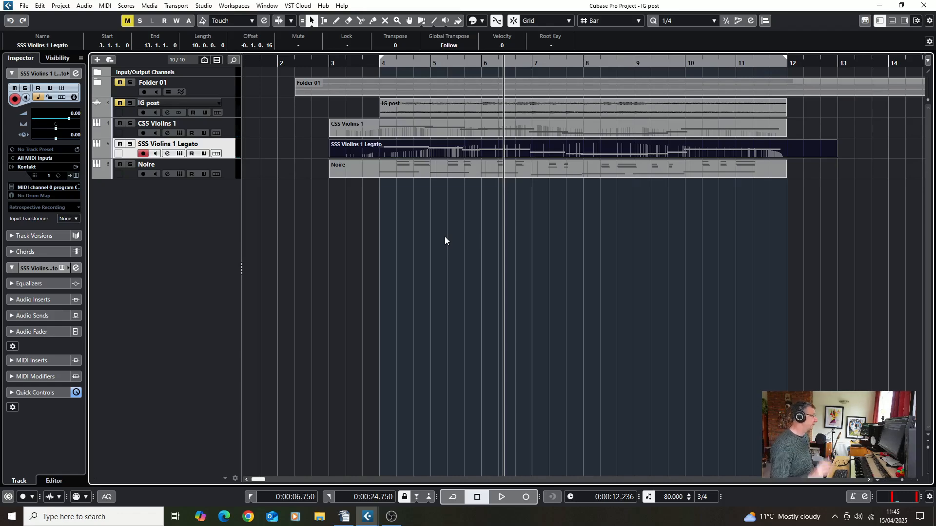
Step: Review the CSS Violins 1 instrument, then add a group channel for the CSS Violins 1 and SSS Violins 1 Legato tracks
click(227, 125)
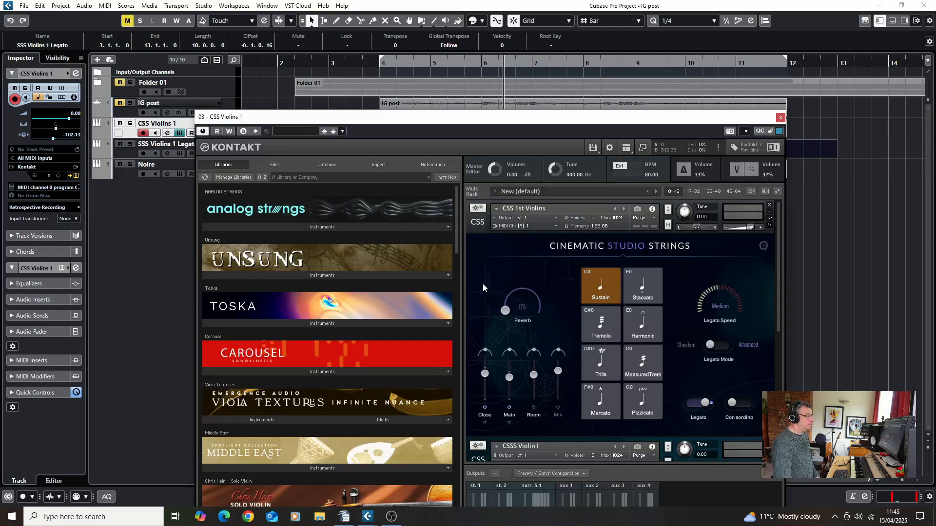
click(781, 118)
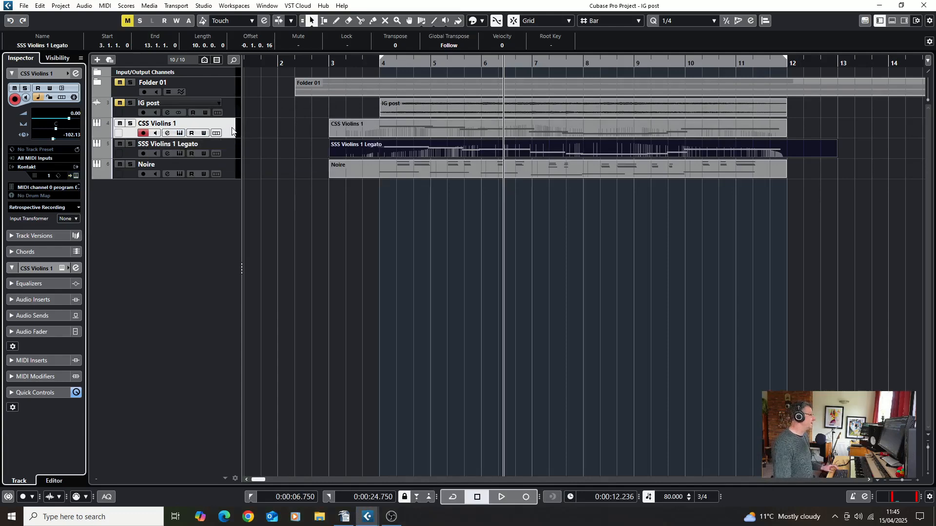
click(225, 149)
right_click(225, 149)
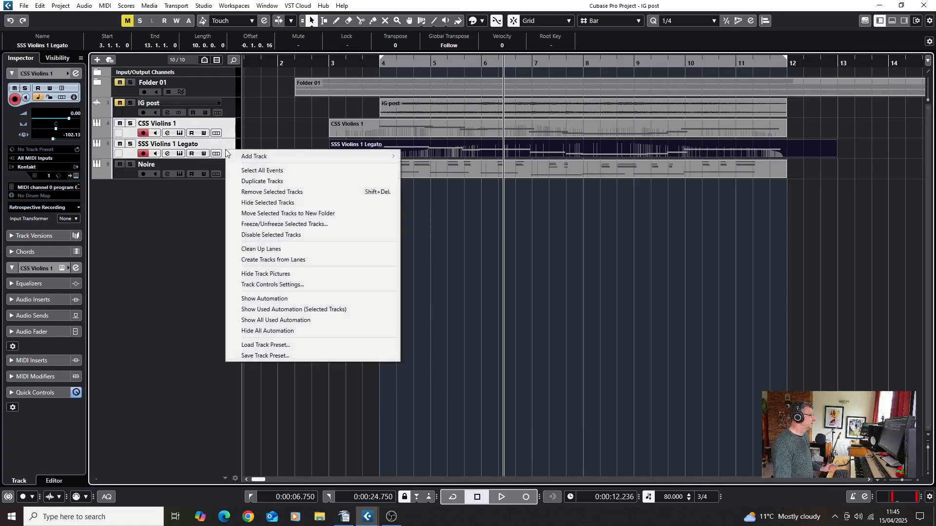
mouse_move(253, 156)
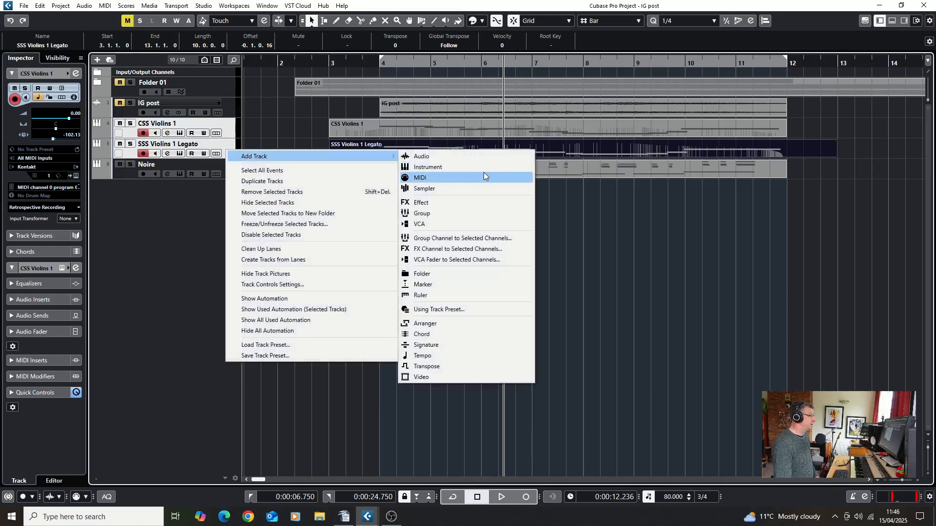
click(458, 239)
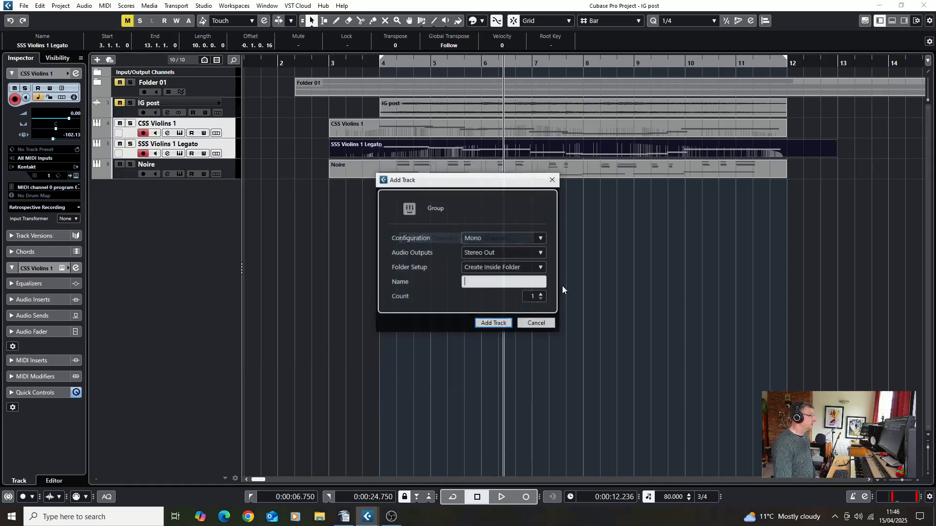
click(486, 326)
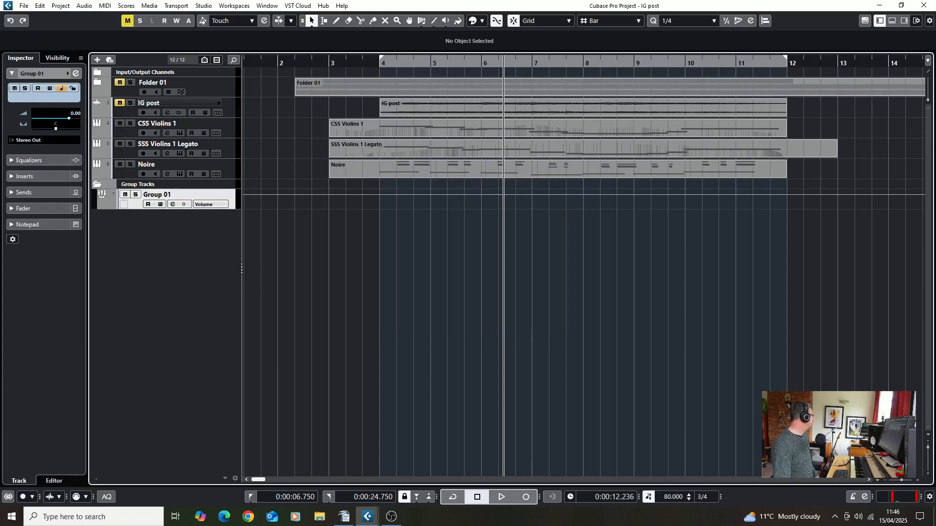
Step: Insert EW Spaces II on Group 01 and load the Instrument Specific Tour Strings reverb S. Cal. Hall Strings TS FR 3.4s
click(173, 204)
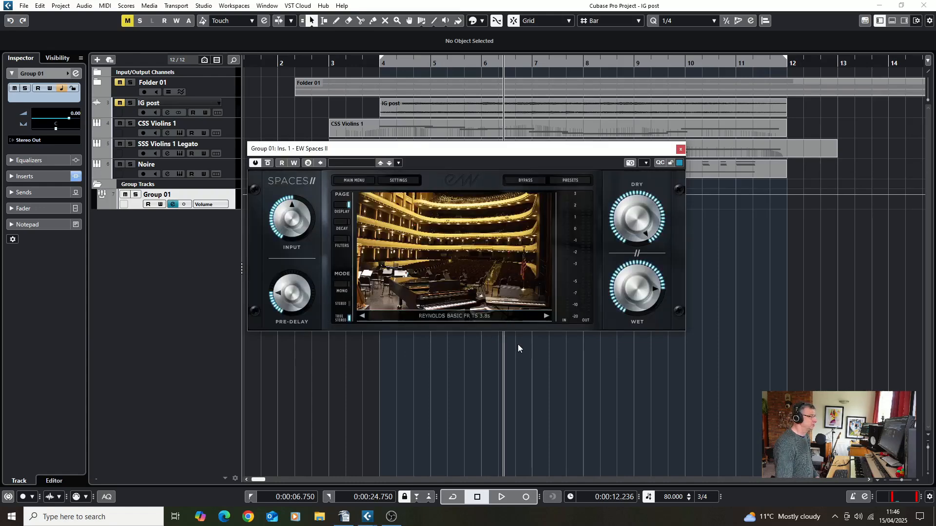
click(462, 321)
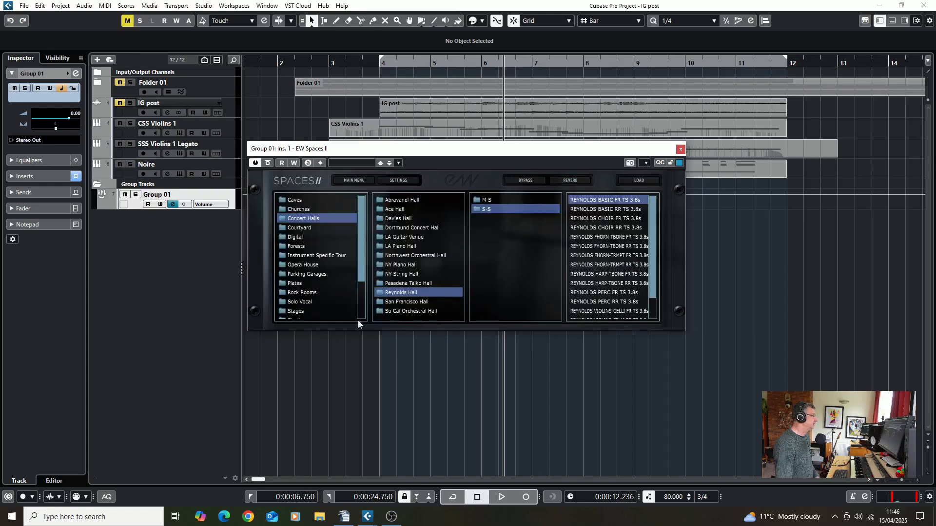
click(301, 254)
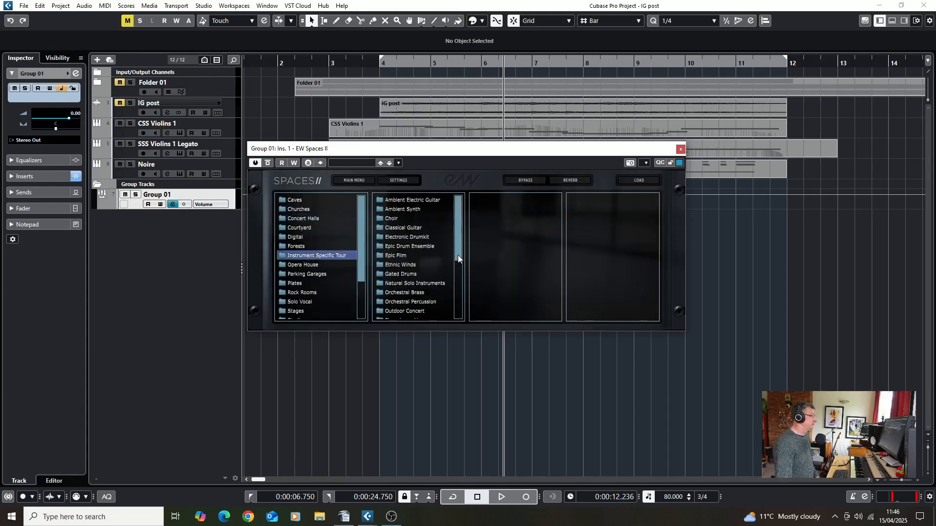
drag(458, 256, 460, 297)
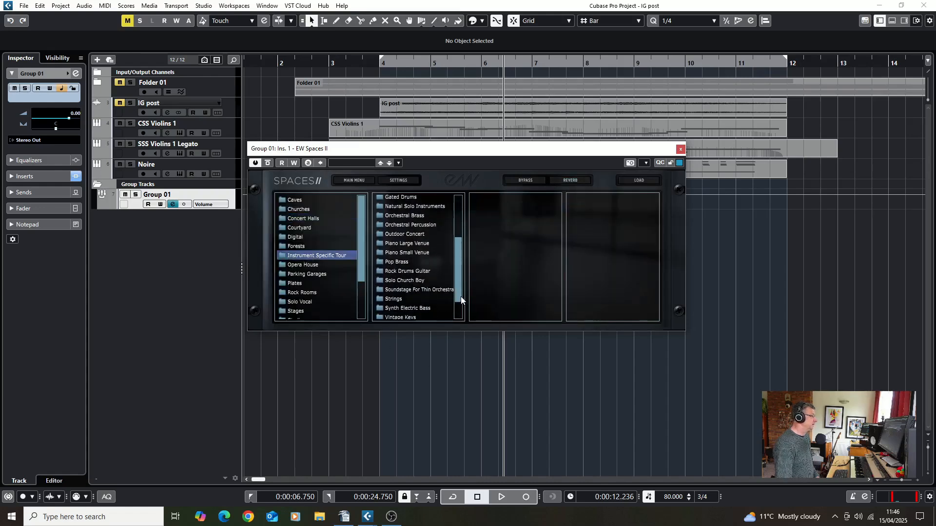
click(392, 299)
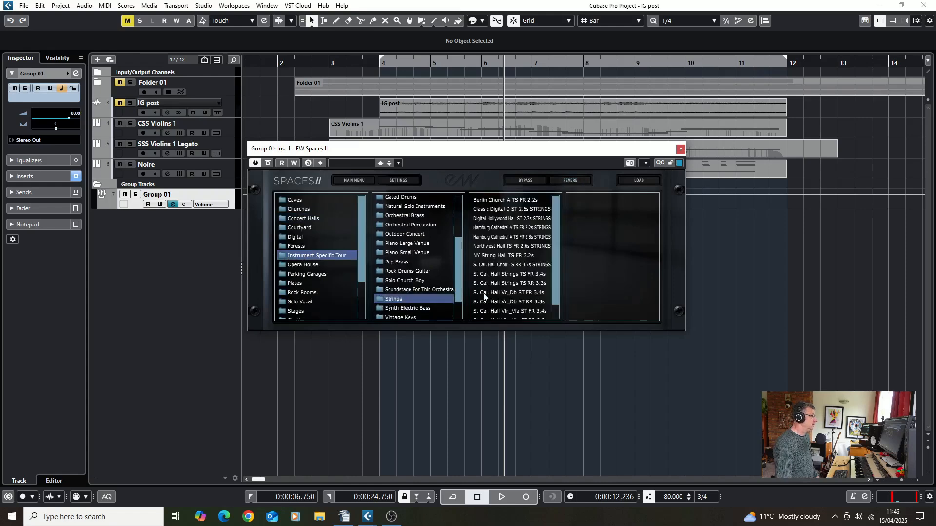
double_click(504, 274)
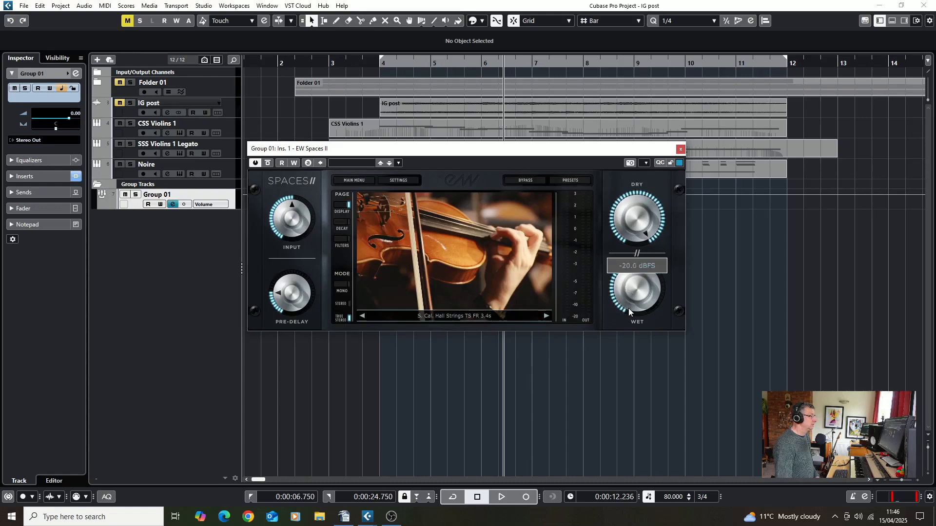
Step: Raise the reverb's high-pass cutoff to between 500 Hz and 1 kHz, and adjust its wet level upward during playback
click(342, 240)
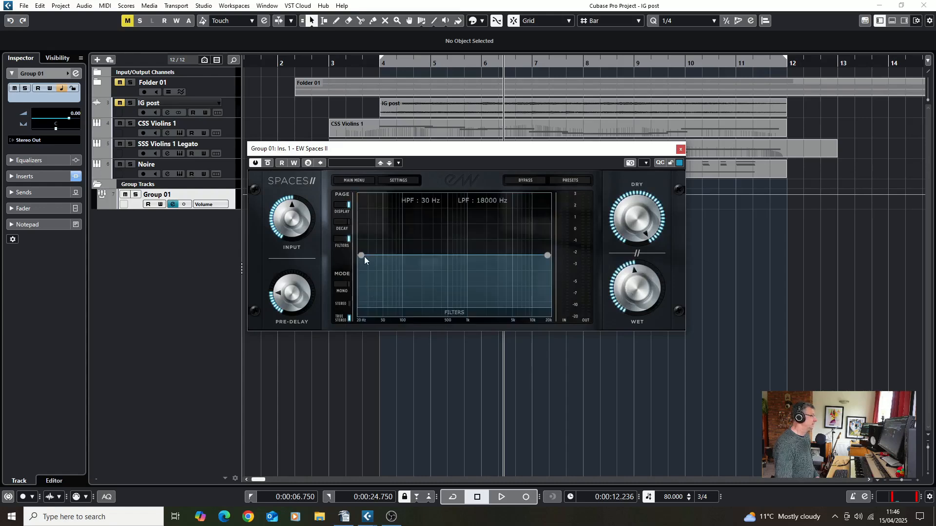
drag(364, 256, 460, 262)
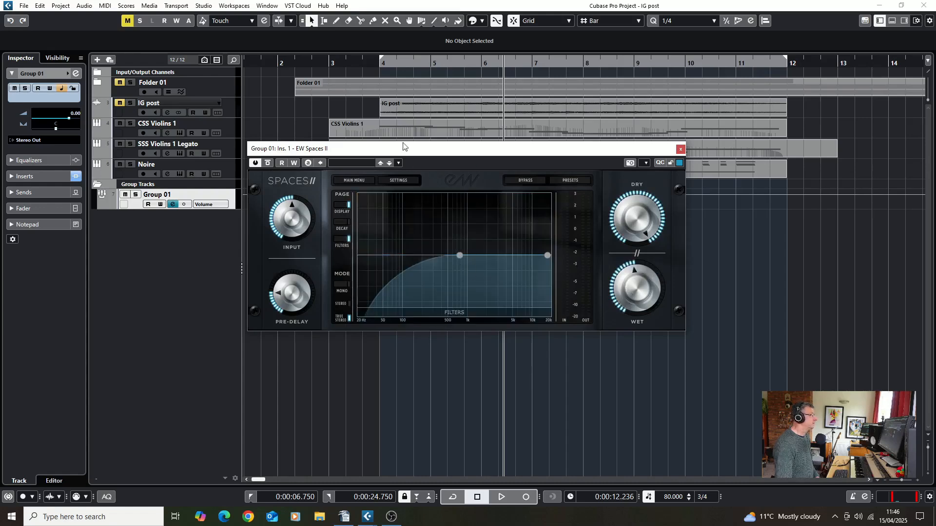
key(space)
drag(622, 284, 629, 254)
key(space)
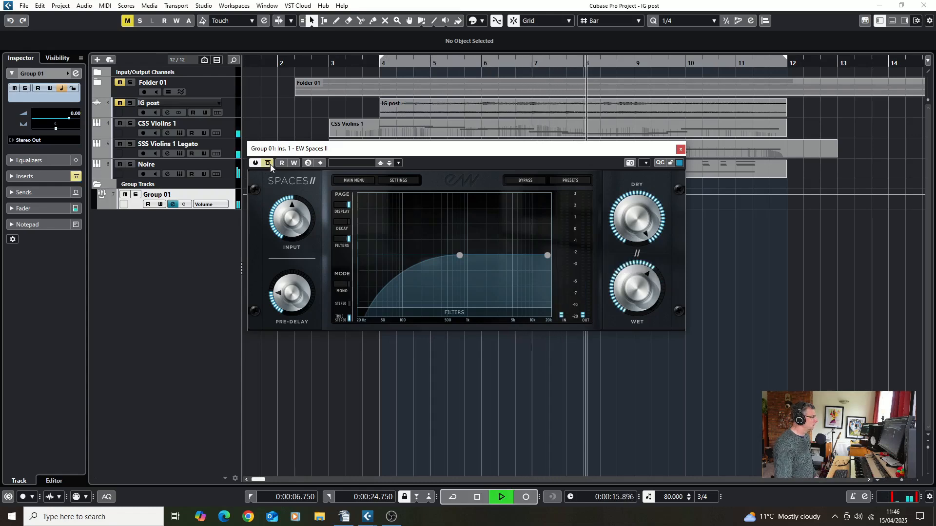
drag(636, 292, 636, 286)
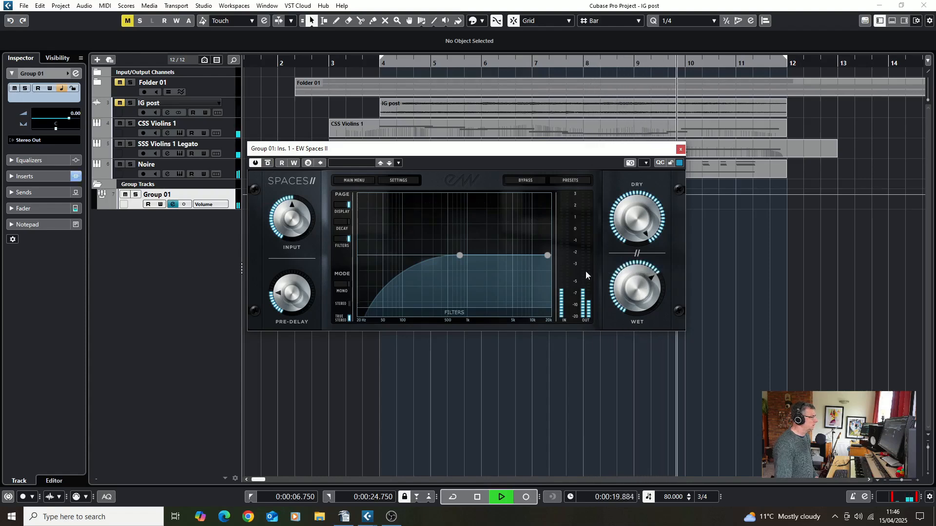
click(681, 148)
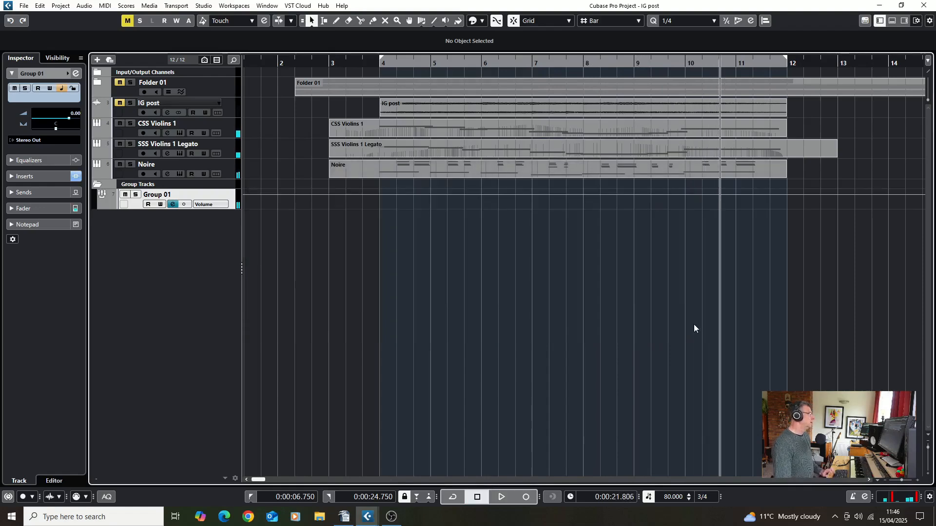
Step: Play the new violin version with the group reverb through to near bar 12
key(space)
key(space)
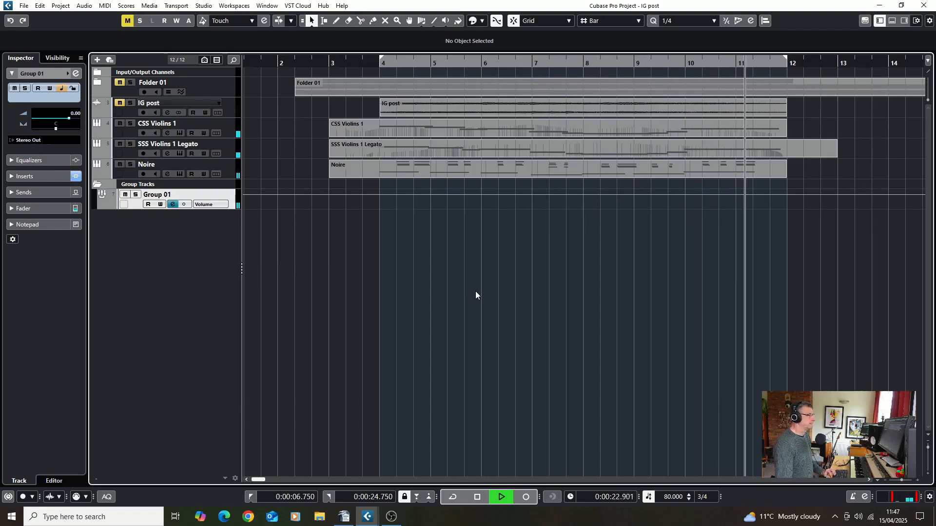
key(space)
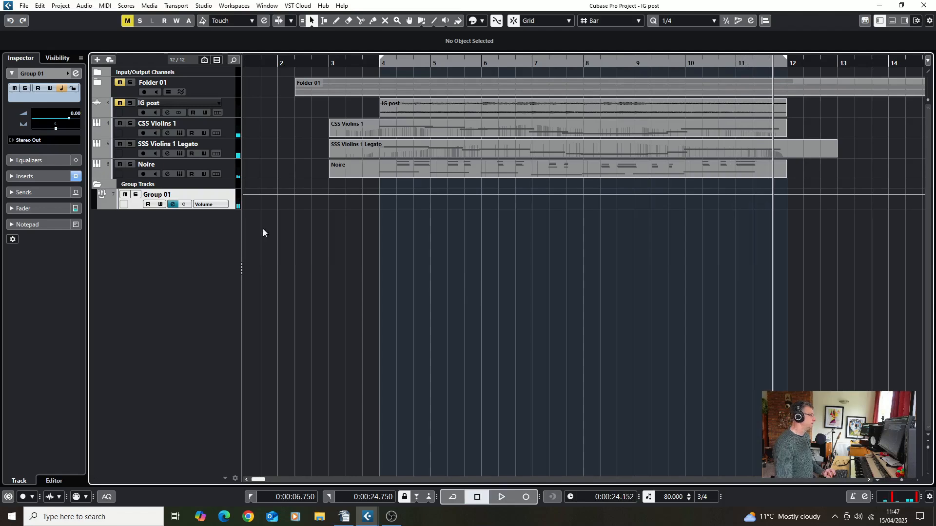
Step: Solo the IG post track and play the original bounce from bar 4 to near bar 12 for comparison
click(131, 103)
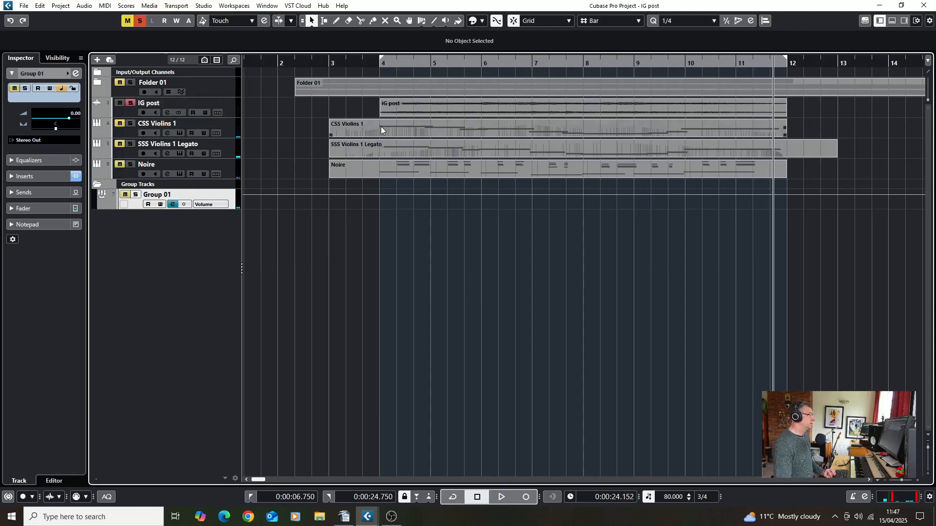
click(374, 64)
key(space)
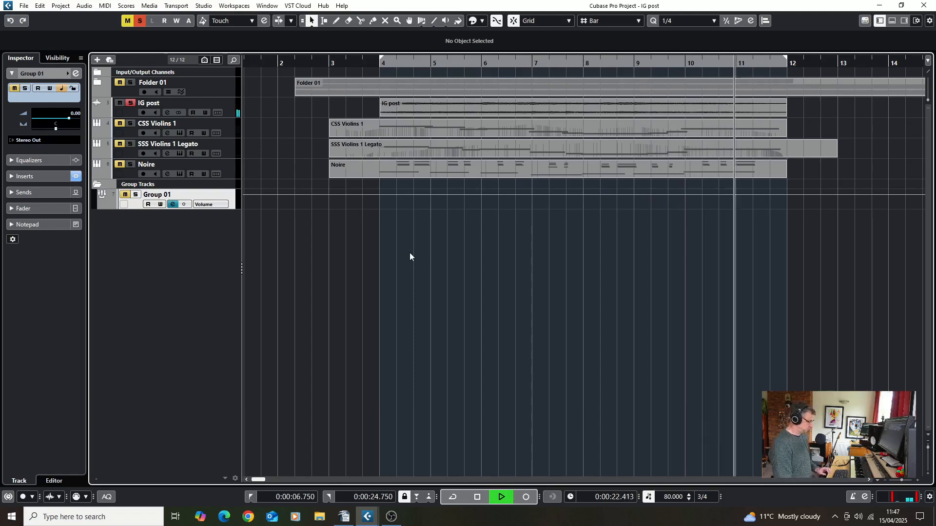
key(space)
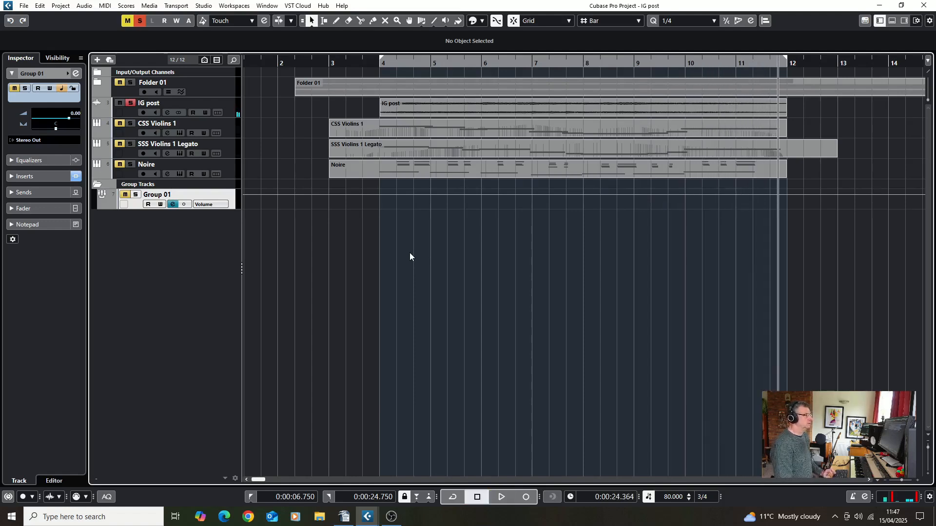